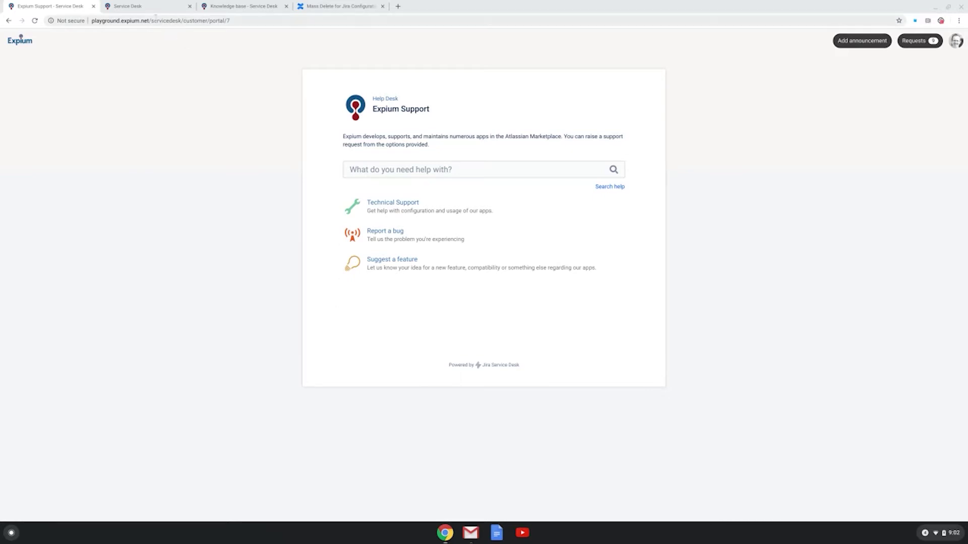
Show the Expium Product Support All open queue with its 14 open requests
left_click(151, 7)
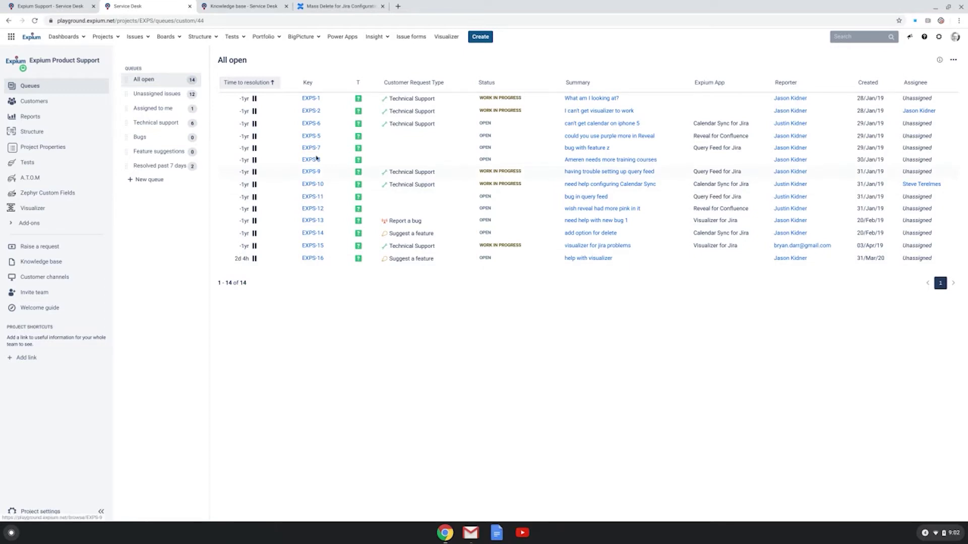
Open the Calendar Sync for Jira Introduction article in the Confluence knowledge base
left_click(321, 7)
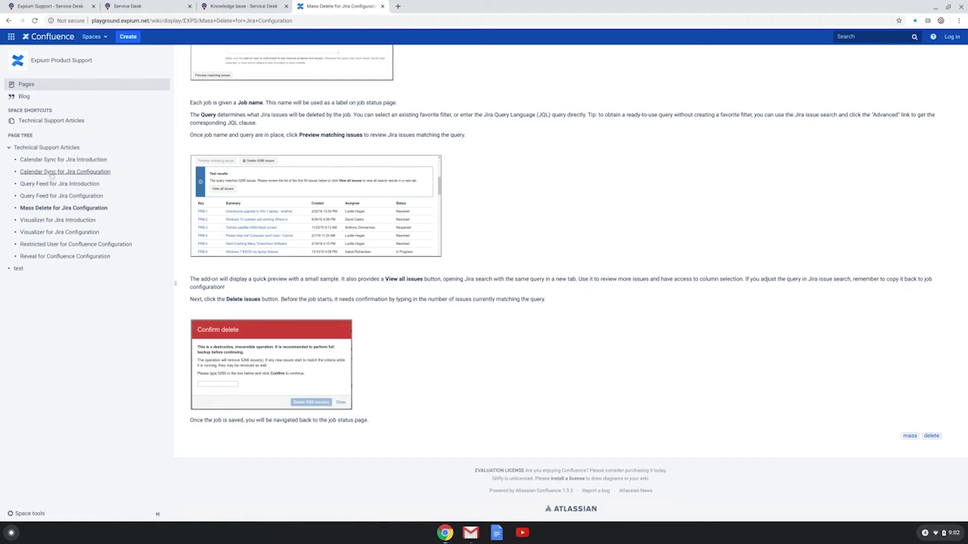
left_click(48, 161)
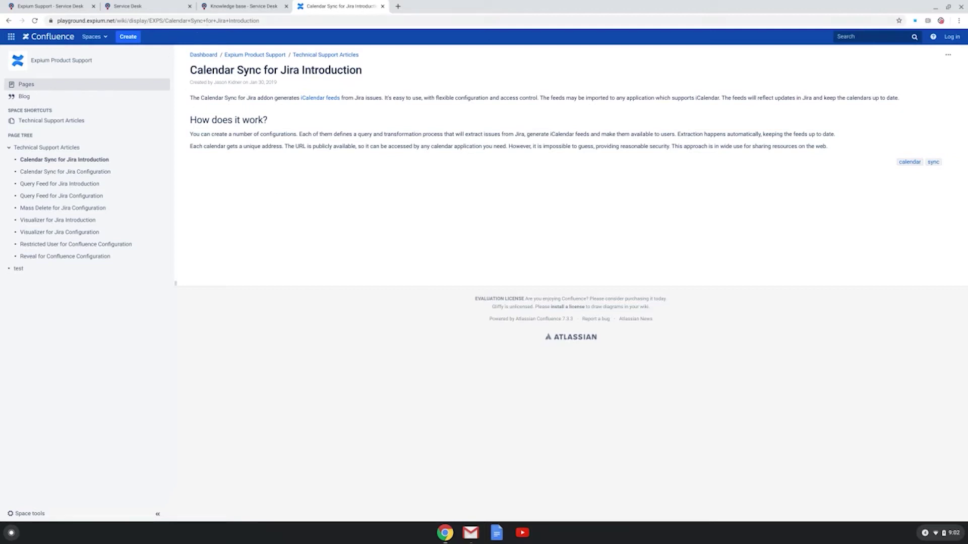
Leave the knowledge base settings and return to the Expium Support customer portal
left_click(224, 9)
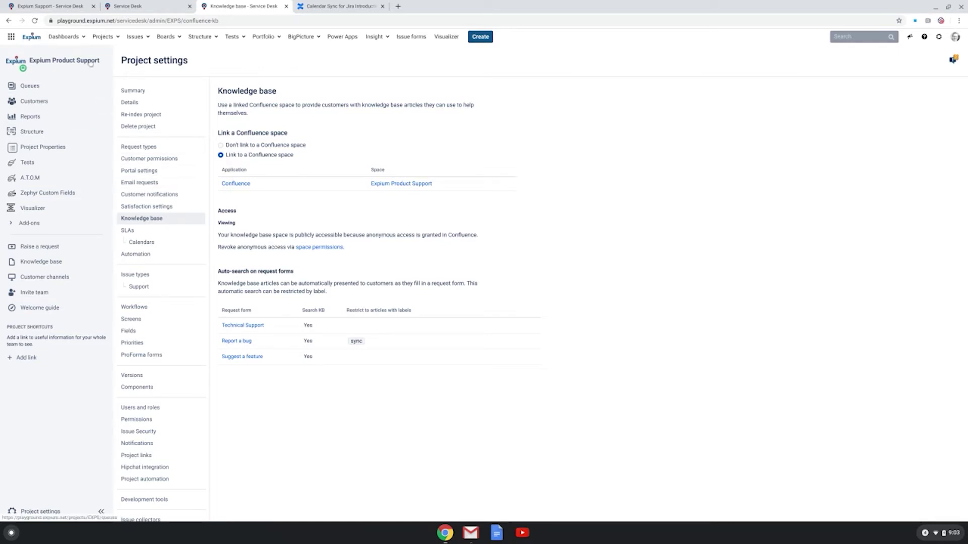
left_click(69, 6)
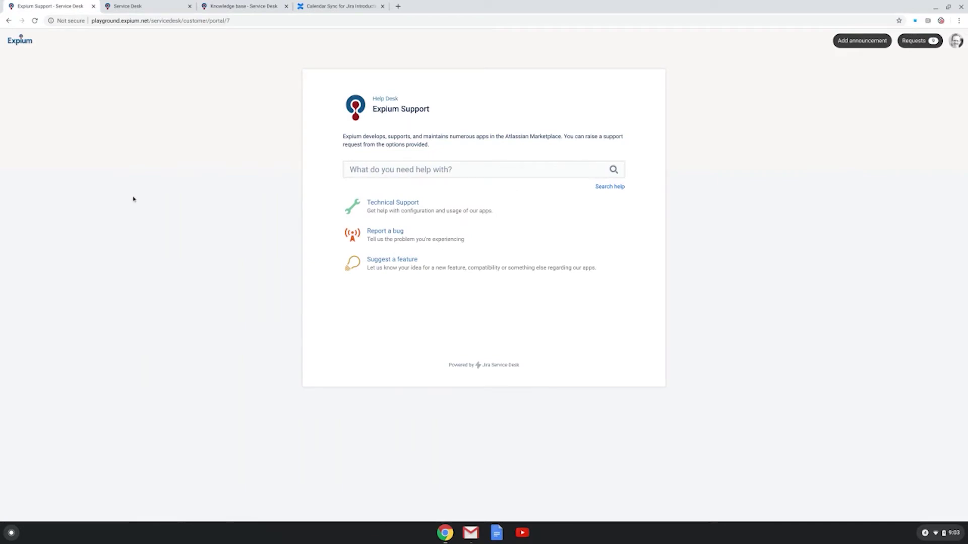
Search the Expium Support help portal for 'I need help with visualizer'
left_click(411, 165)
type("I need help w")
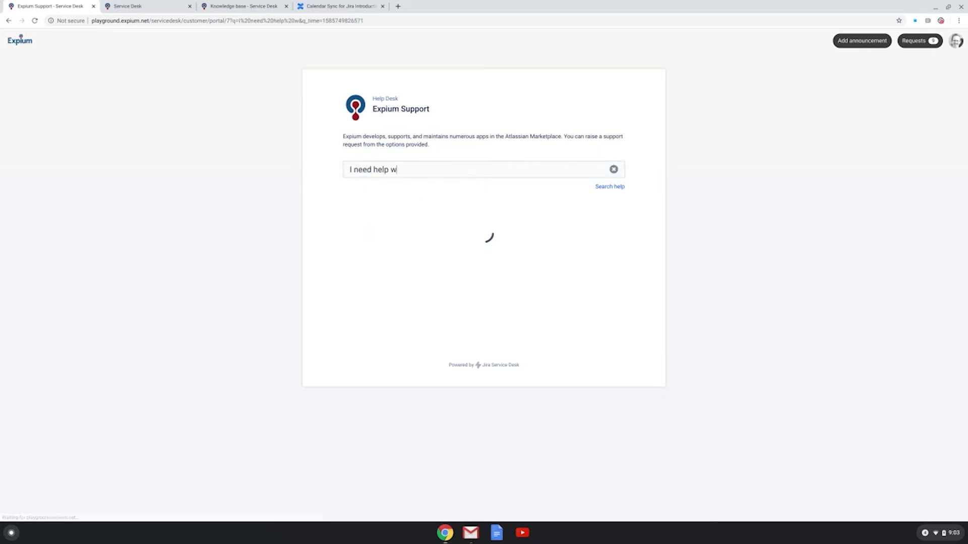
type("ith visua")
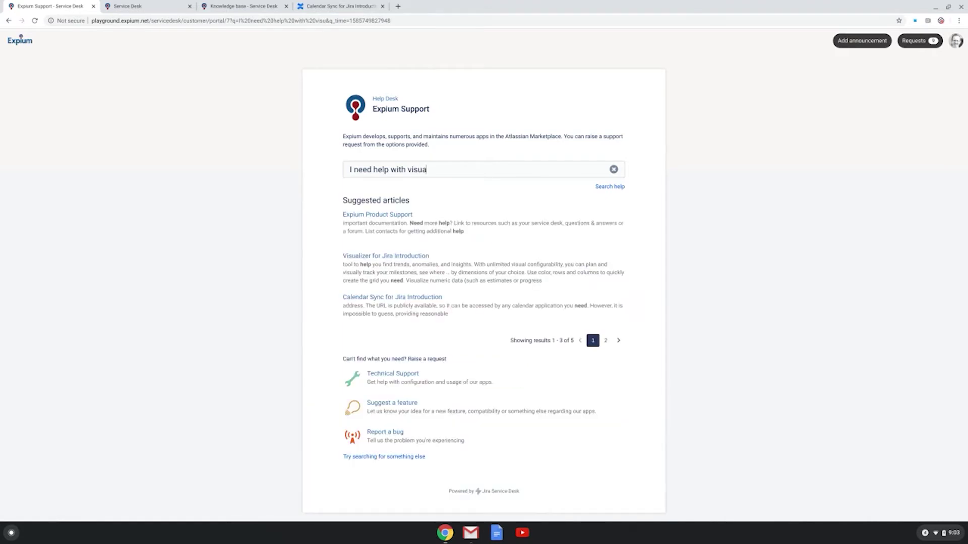
type("lizer")
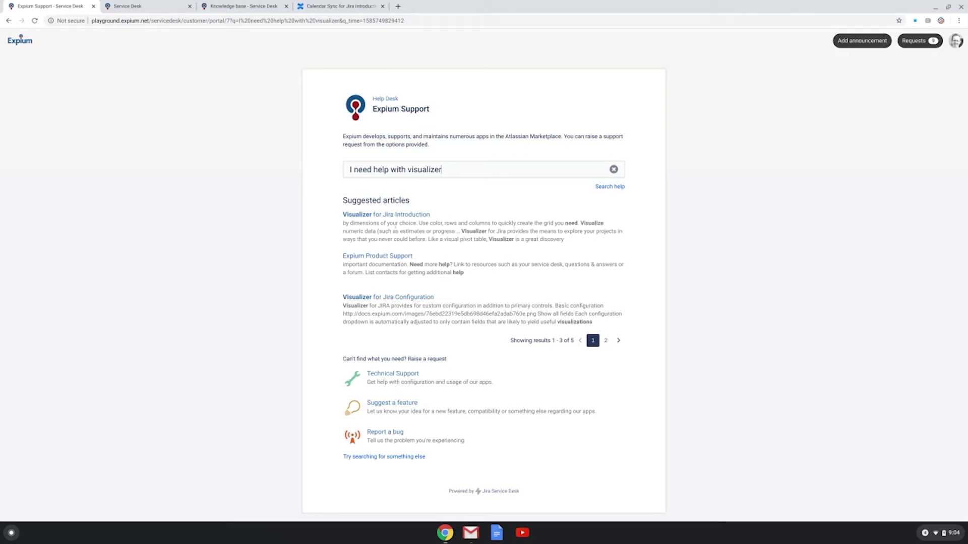
Open the Visualizer for Jira Introduction article and answer Yes to 'Did this solve your problem?'
left_click(388, 217)
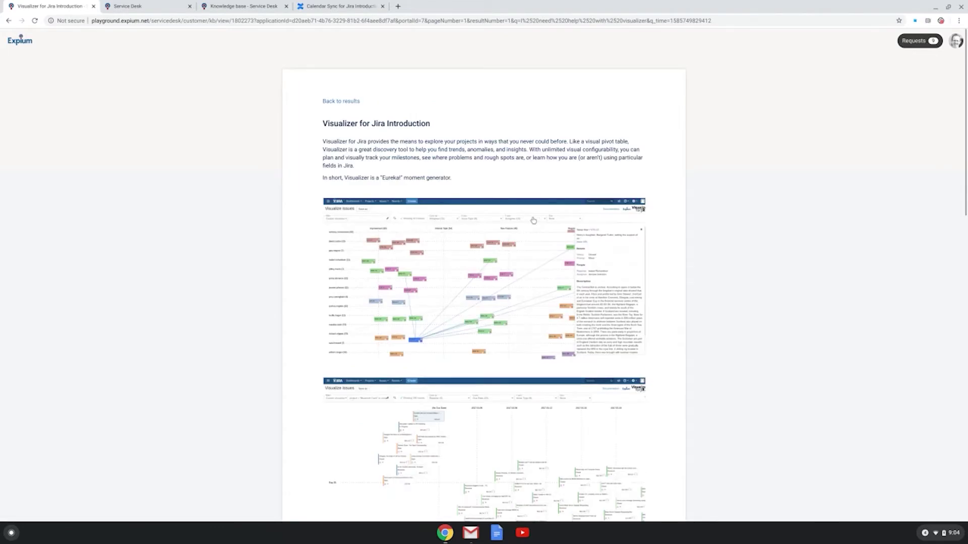
scroll(533, 221, "down", 2)
scroll(533, 223, "down", 9)
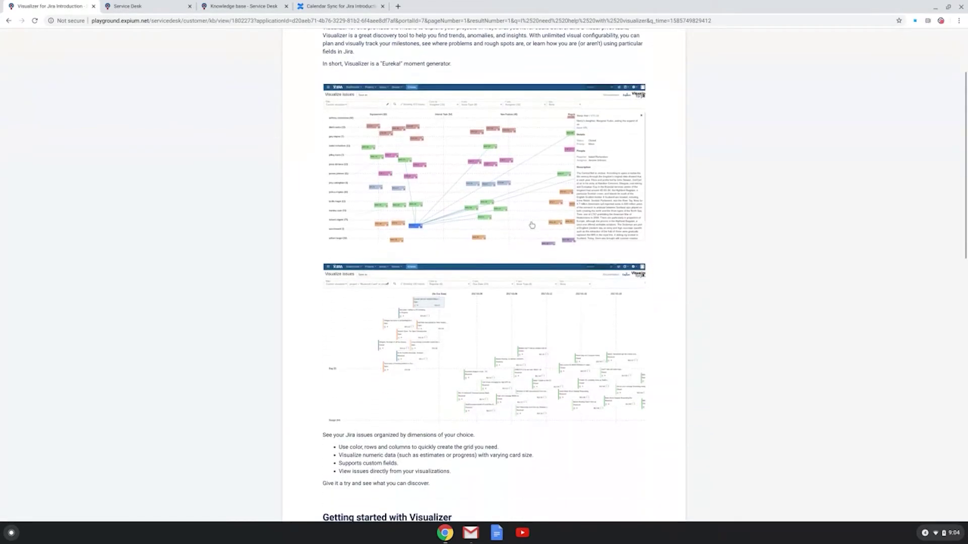
scroll(529, 228, "down", 6)
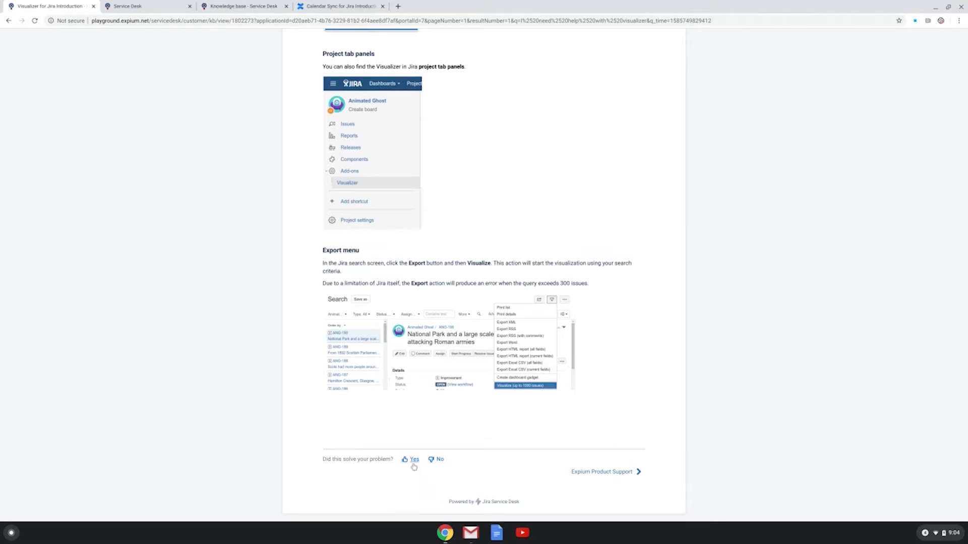
left_click(414, 460)
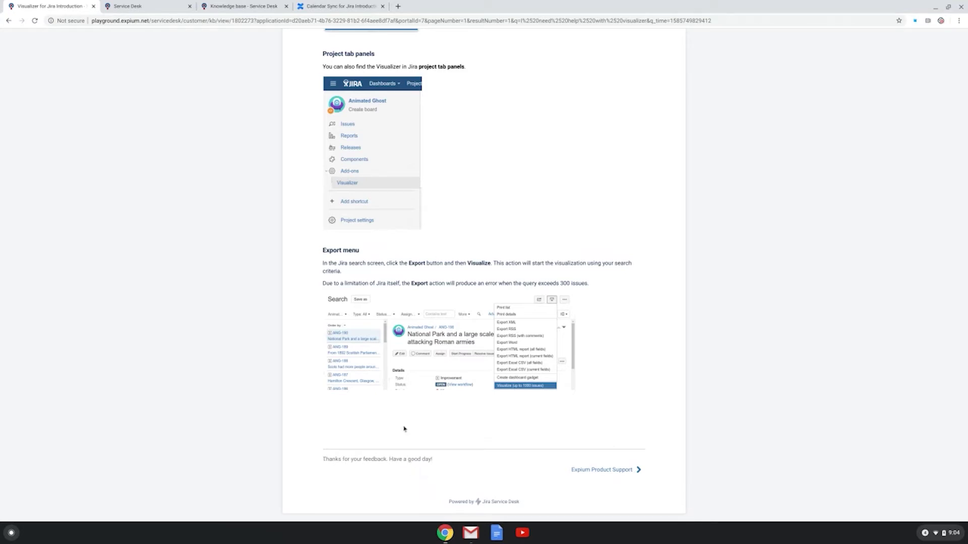
scroll(366, 252, "up", 15)
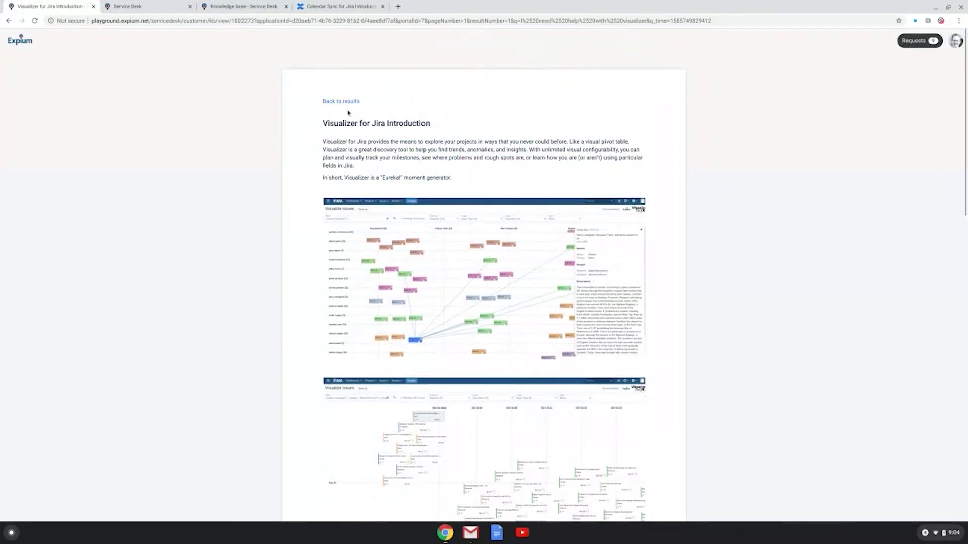
Go through the Help Desk portals to Expium Support and start a Report a bug request
left_click(346, 101)
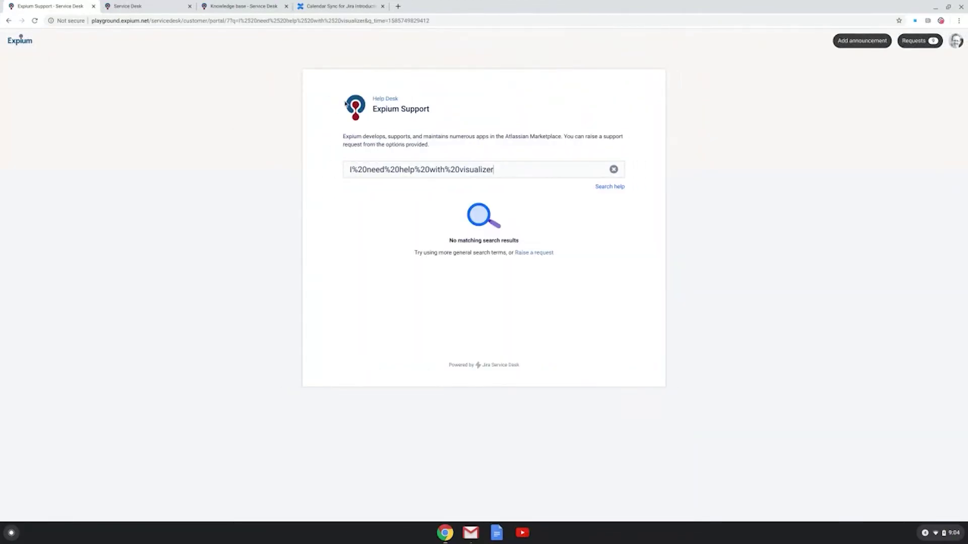
left_click(385, 99)
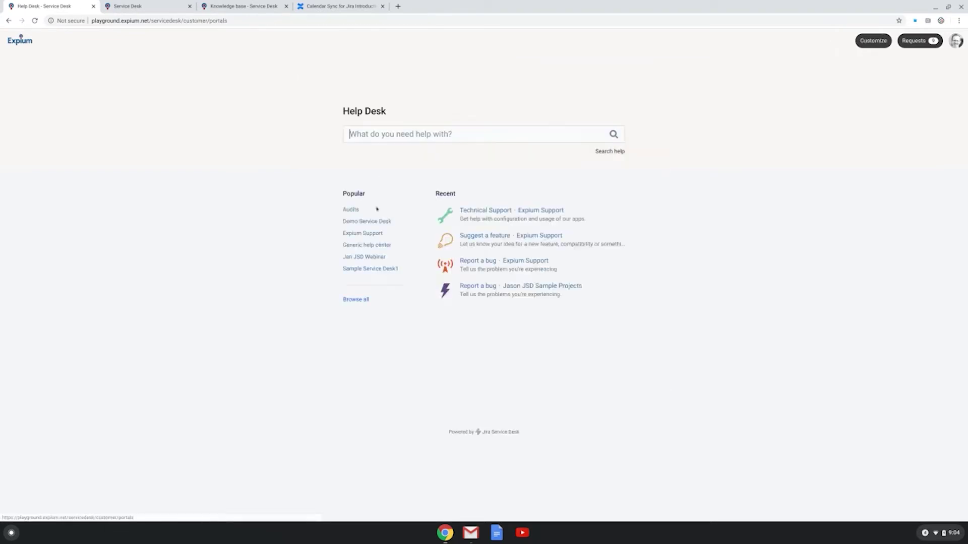
left_click(373, 235)
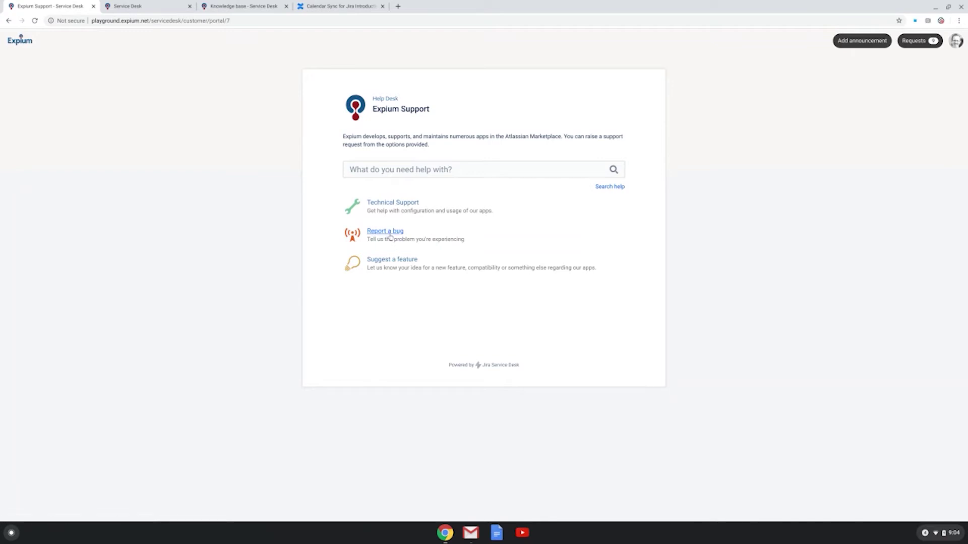
left_click(389, 233)
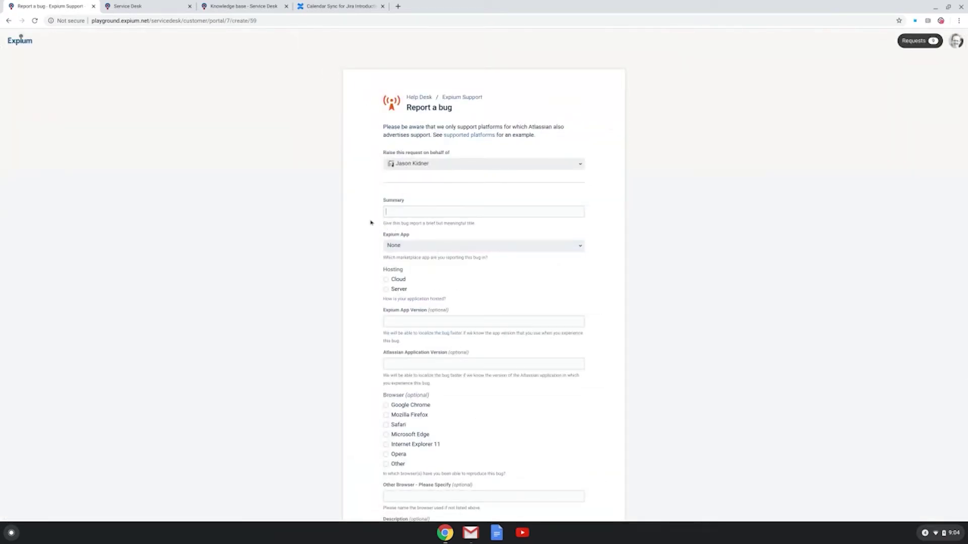
Enter 'help with calendar sync' as the bug summary and review the two suggested Calendar Sync articles
left_click(270, 11)
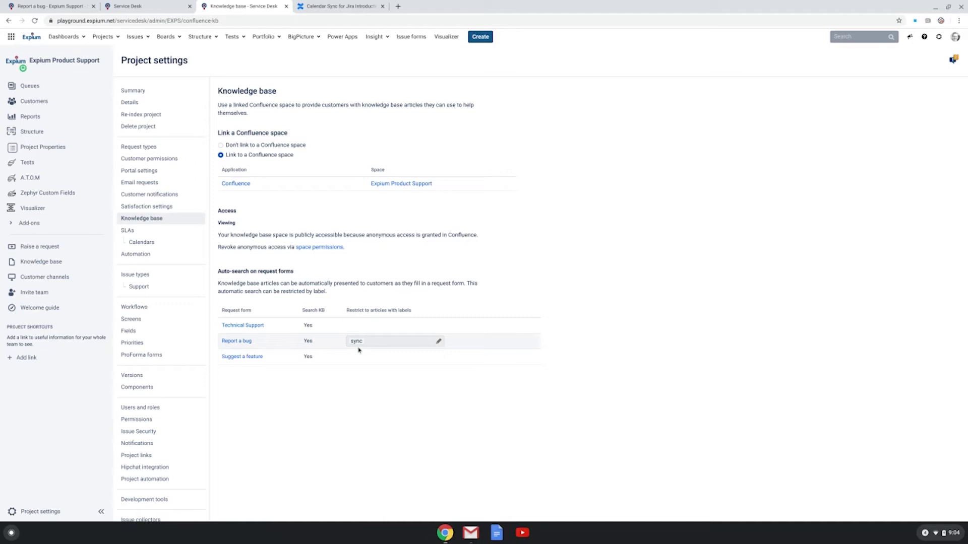
left_click(78, 7)
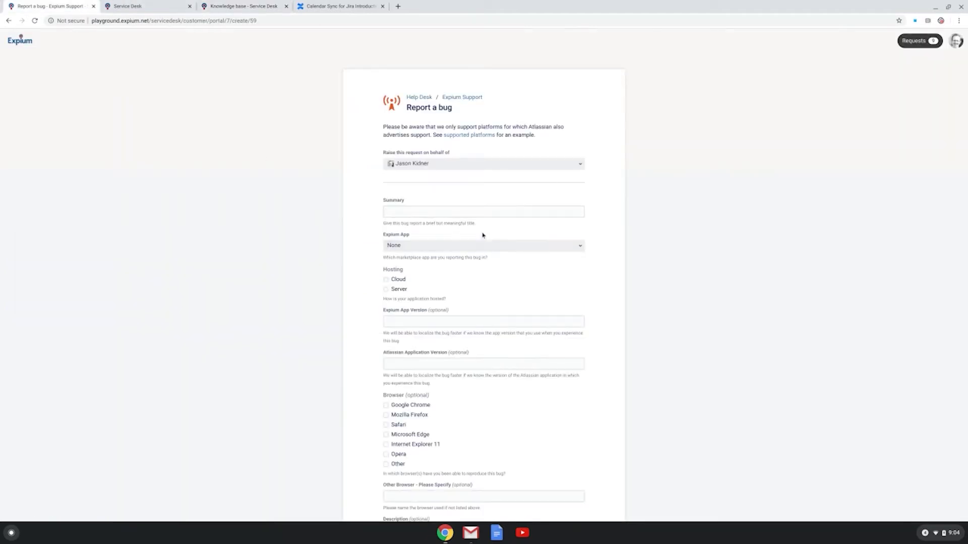
type("hel")
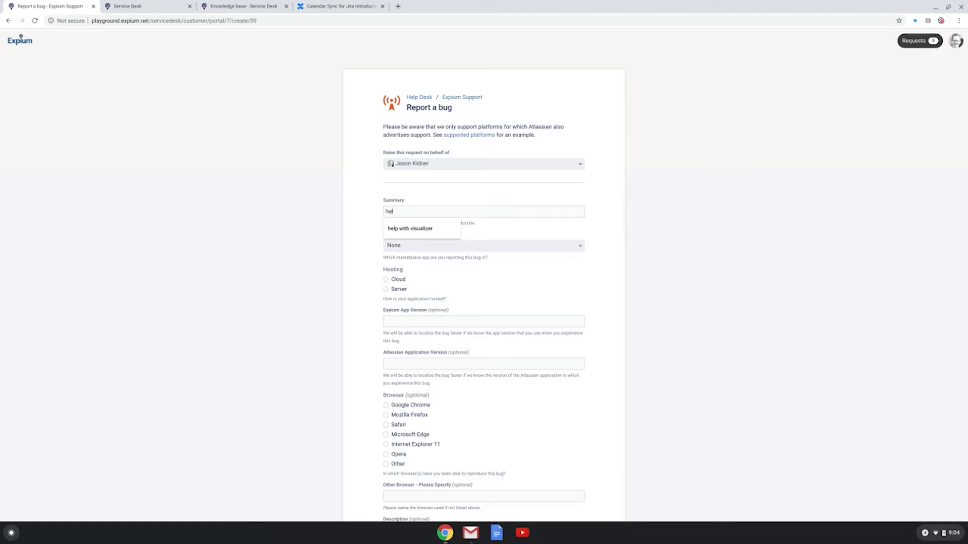
type("p with visualizer")
left_click(431, 234)
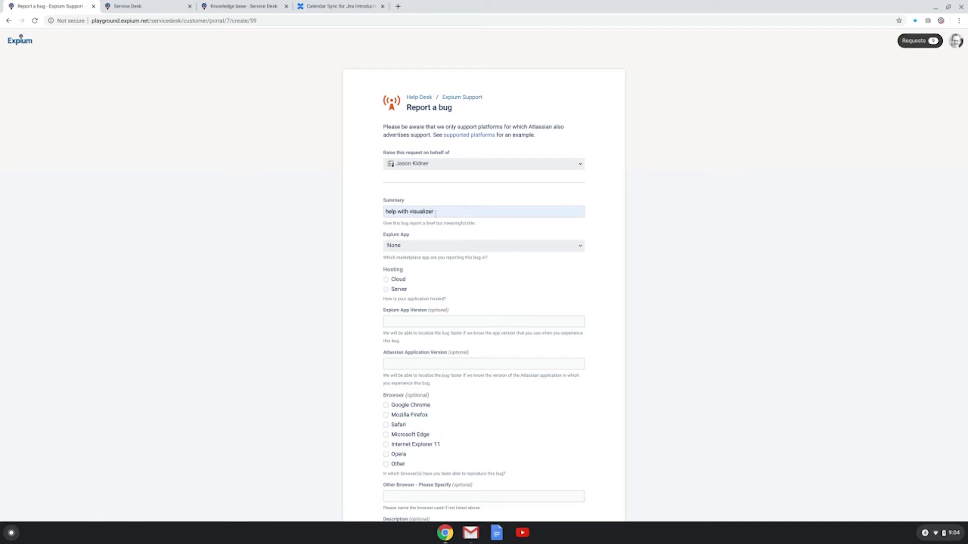
left_click_drag(436, 212, 379, 214)
type("help with")
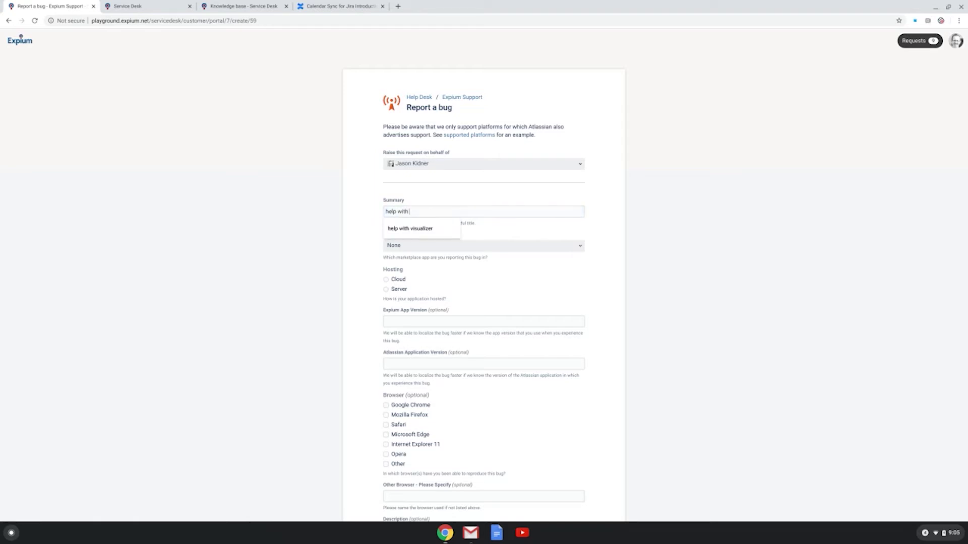
type(" calendar sync")
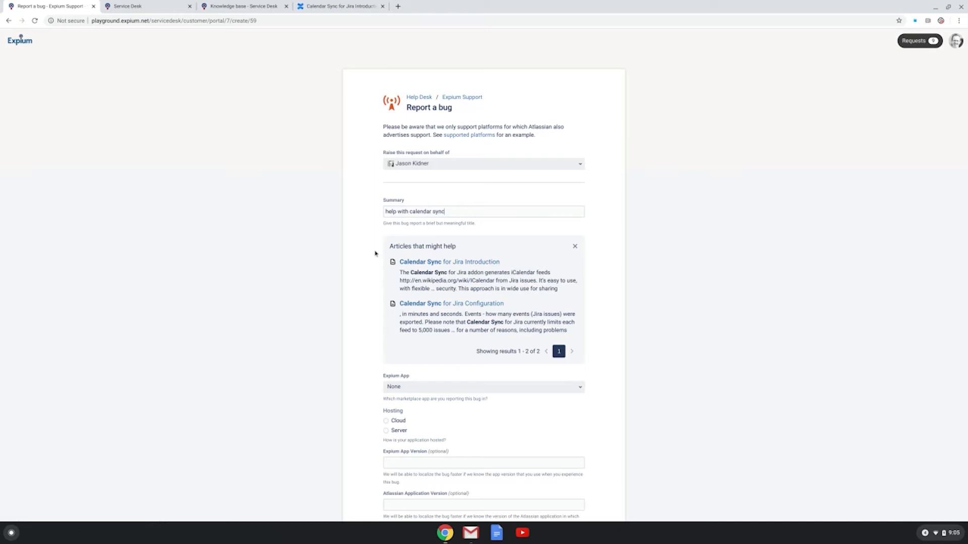
scroll(374, 261, "down", 3)
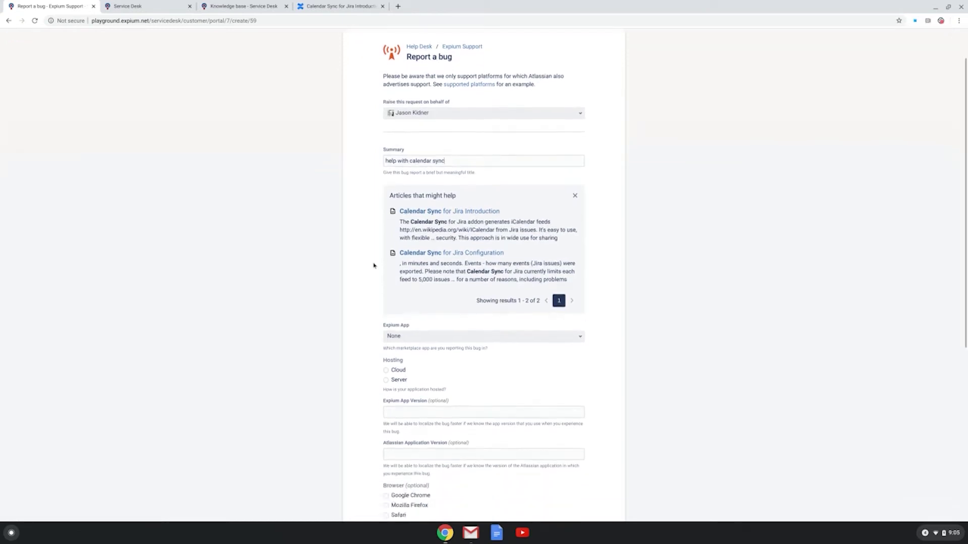
scroll(445, 426, "down", 5)
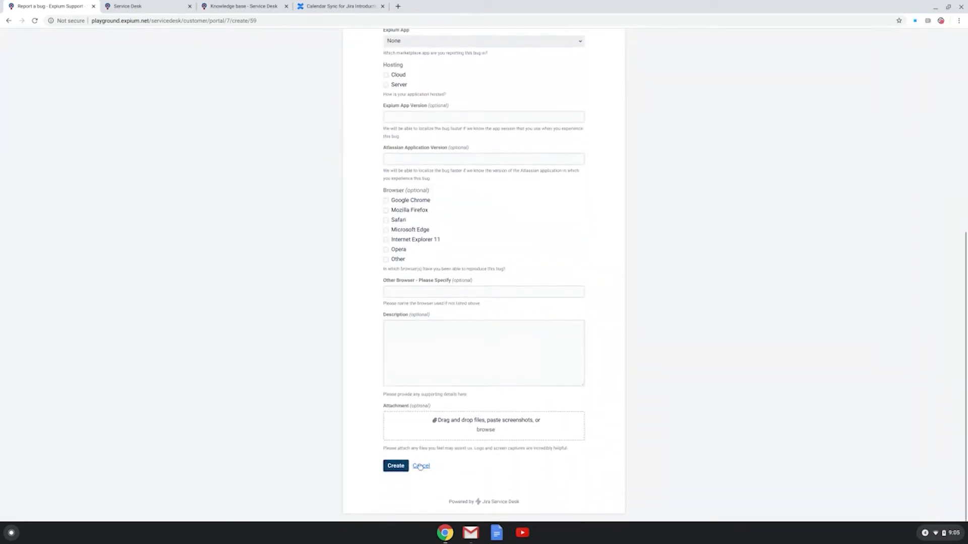
Cancel the bug report and start a Technical Support request summarised 'help with visualizer'
left_click(421, 466)
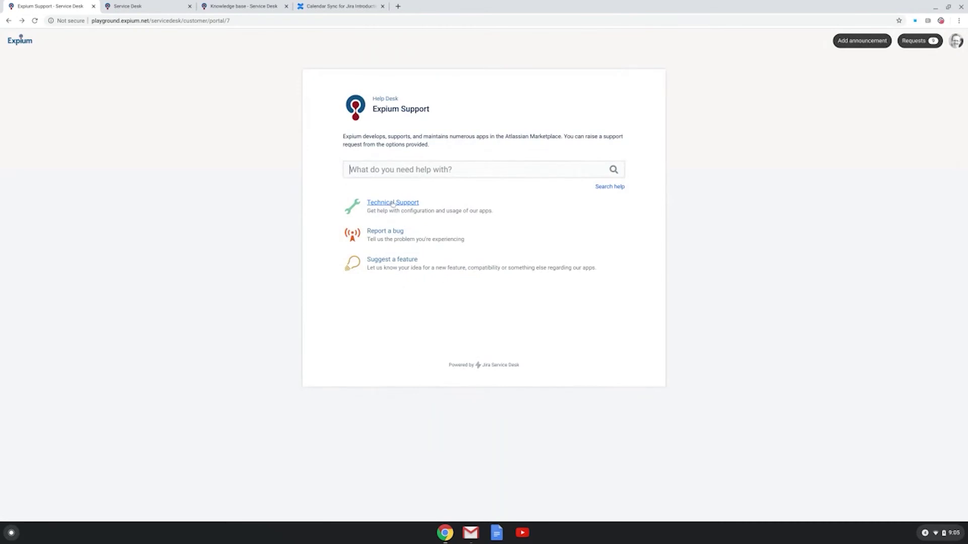
left_click(392, 203)
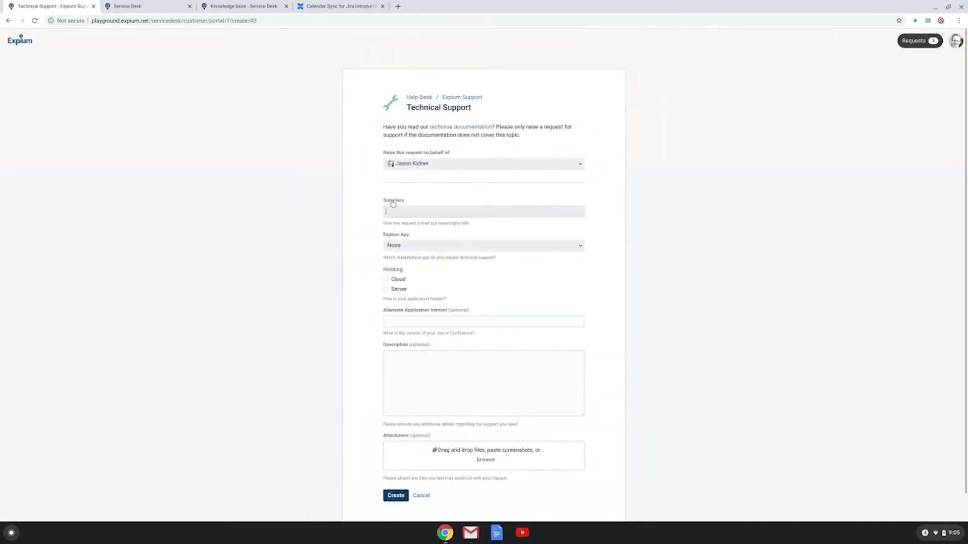
left_click(396, 212)
type("help with visualizer")
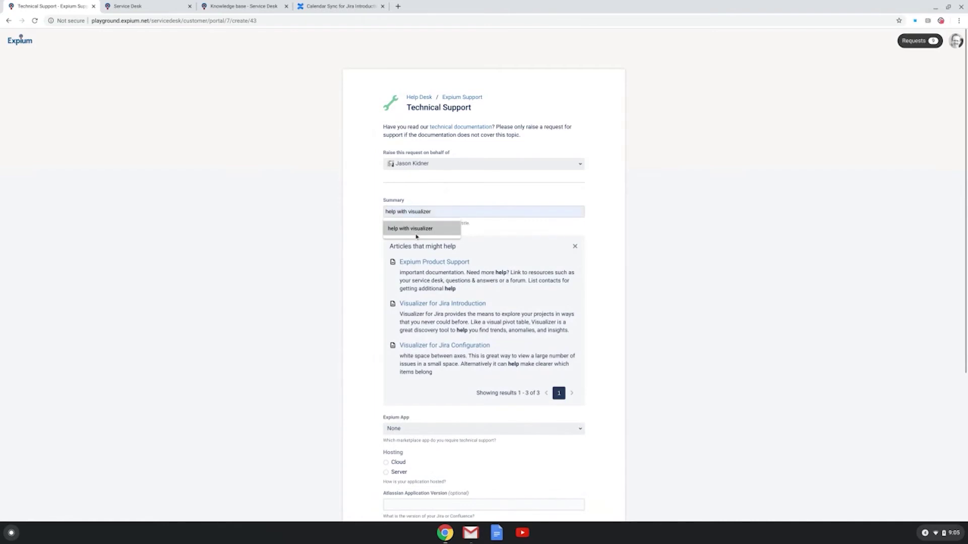
left_click(414, 229)
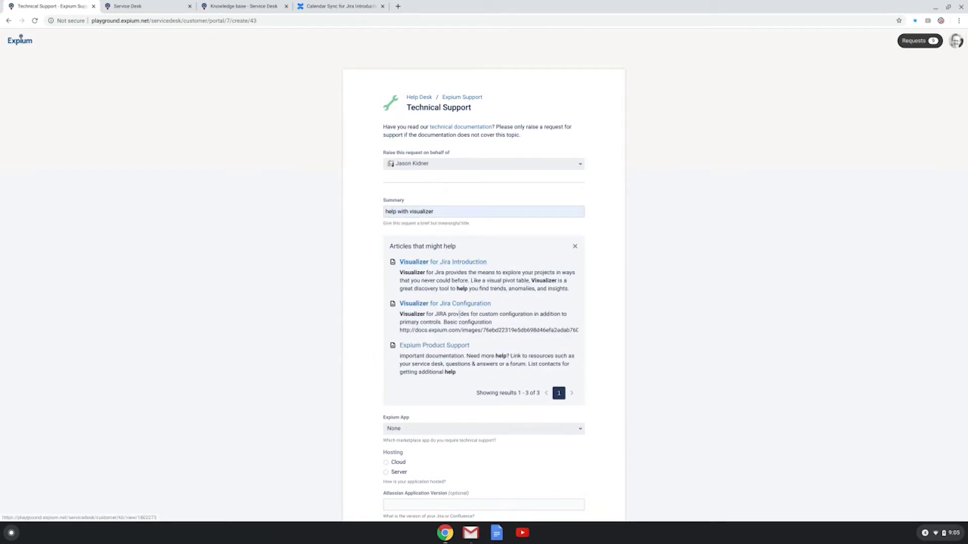
Set the Expium App to Visualizer for Jira and the hosting to Server
scroll(352, 321, "down", 1)
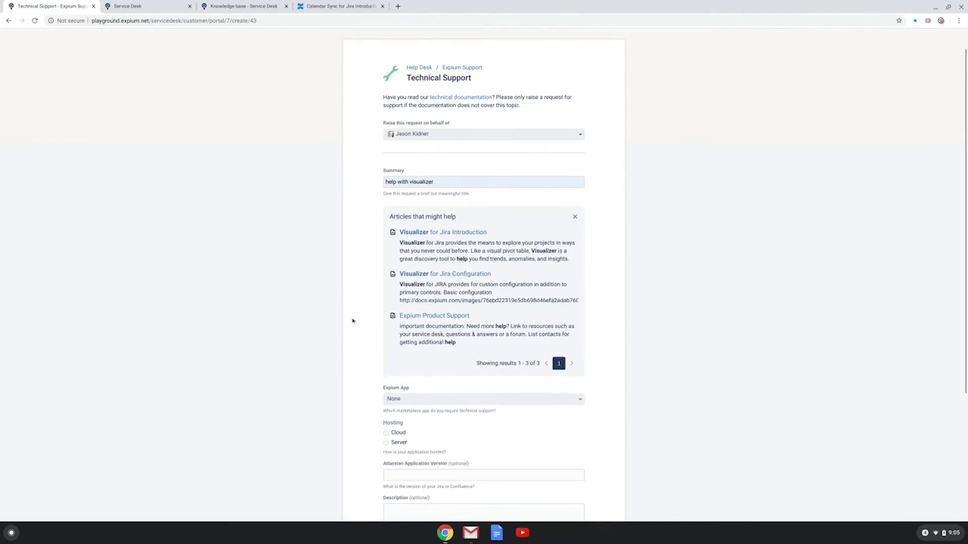
scroll(353, 321, "down", 2)
left_click(406, 355)
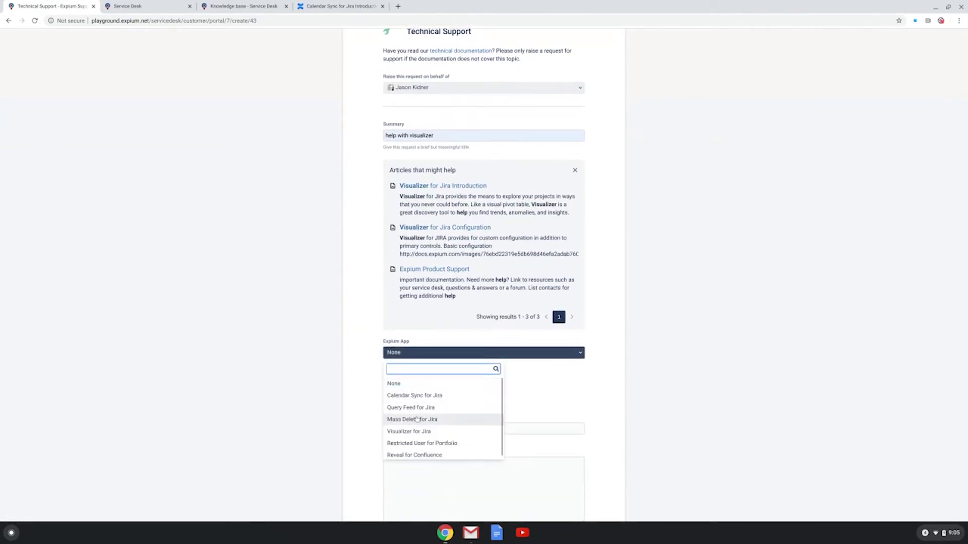
left_click(410, 432)
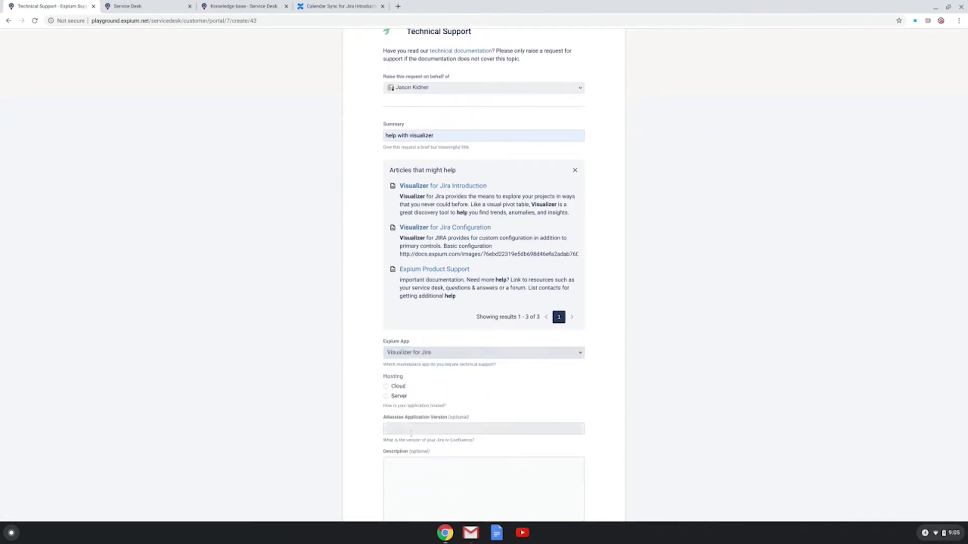
left_click(388, 397)
scroll(448, 406, "down", 5)
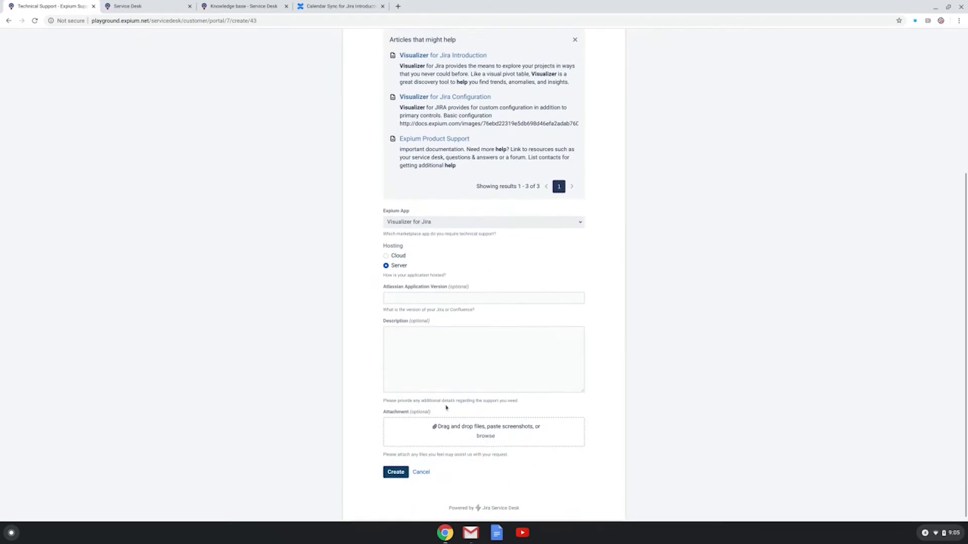
Create the request and locate EXPS-20 'help with visualizer' in the refreshed All open queue
left_click(396, 480)
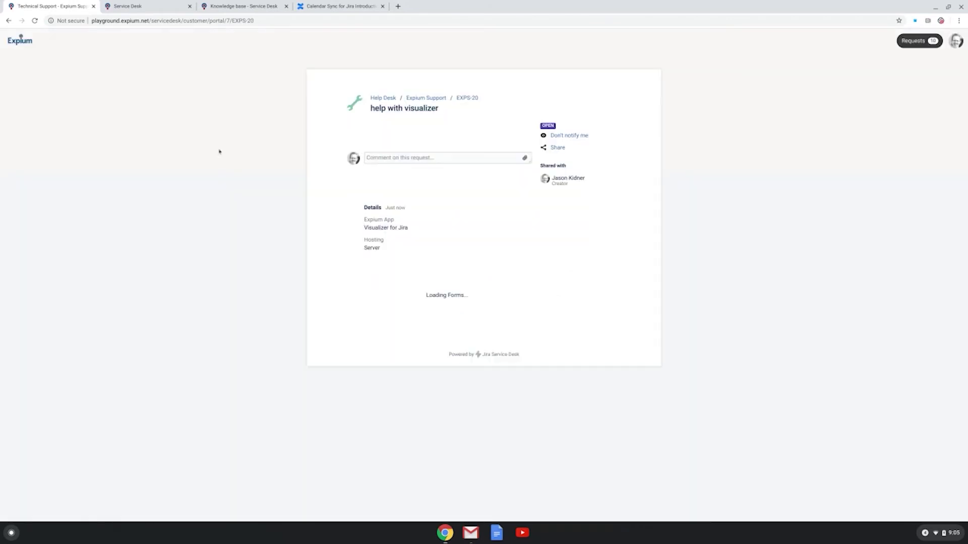
left_click(152, 6)
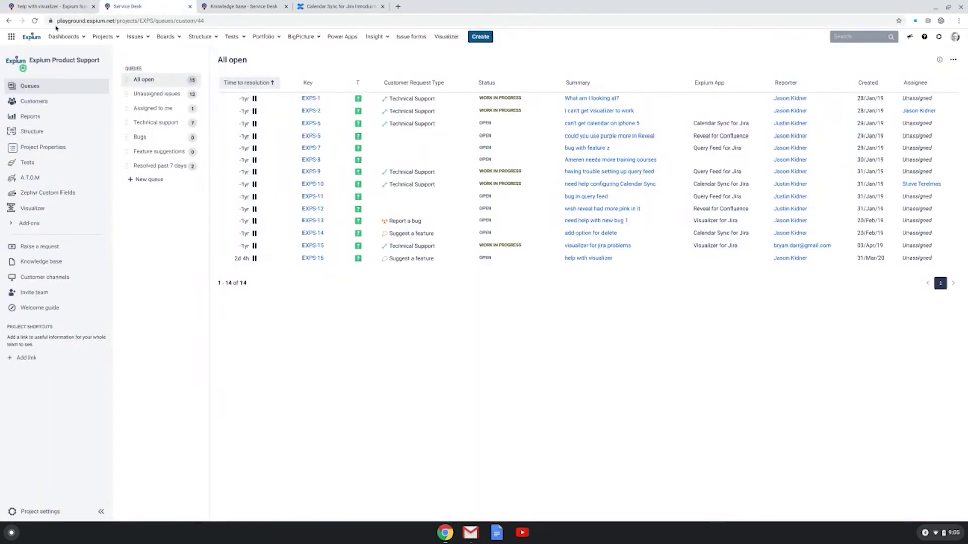
left_click(35, 20)
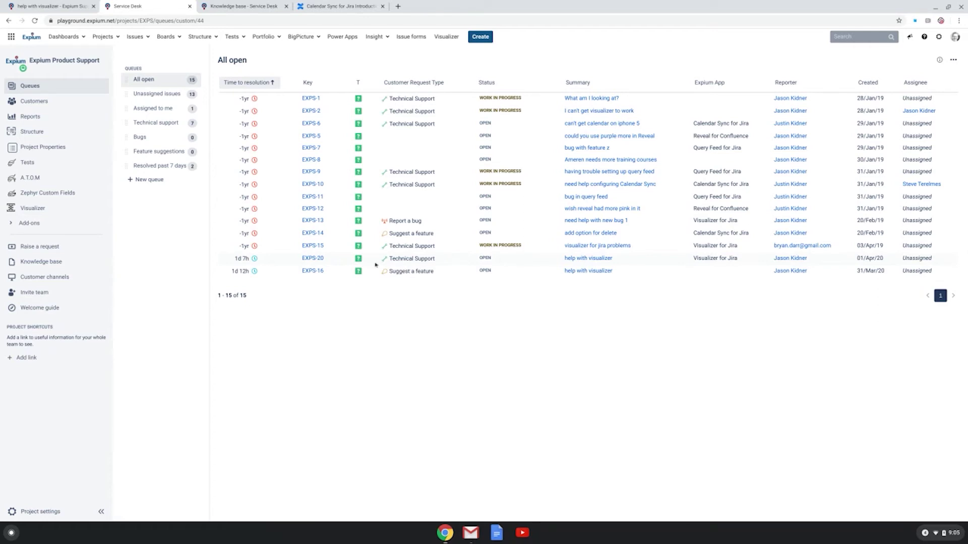
left_click(318, 259)
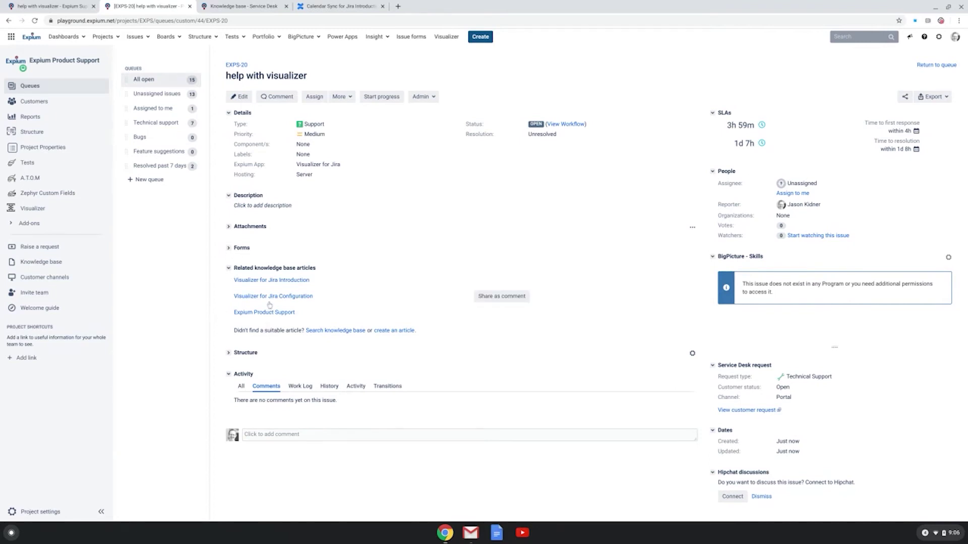
Preview the related Visualizer for Jira Introduction article on EXPS-20, then close the preview
mouse_move(287, 299)
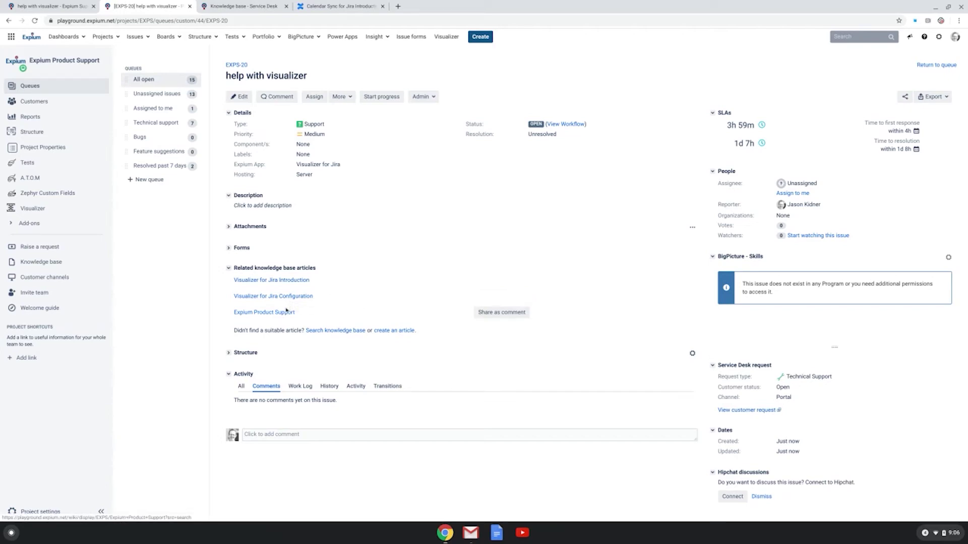
left_click(272, 283)
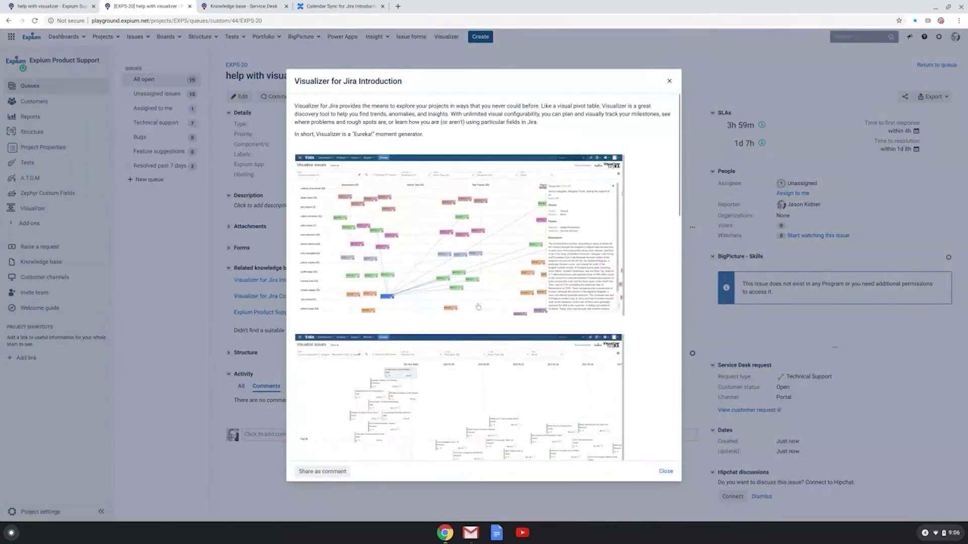
scroll(470, 308, "down", 10)
scroll(471, 308, "down", 3)
scroll(471, 308, "up", 15)
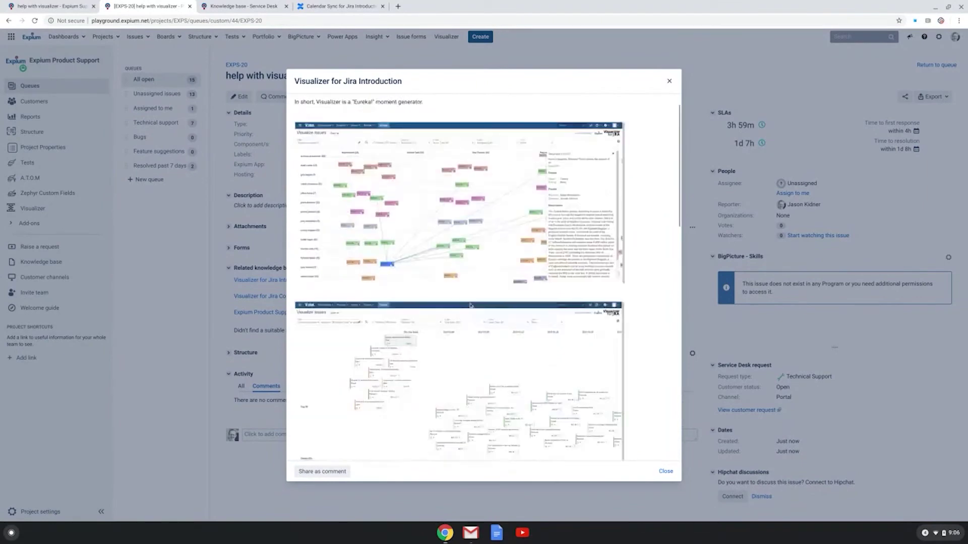
left_click(668, 80)
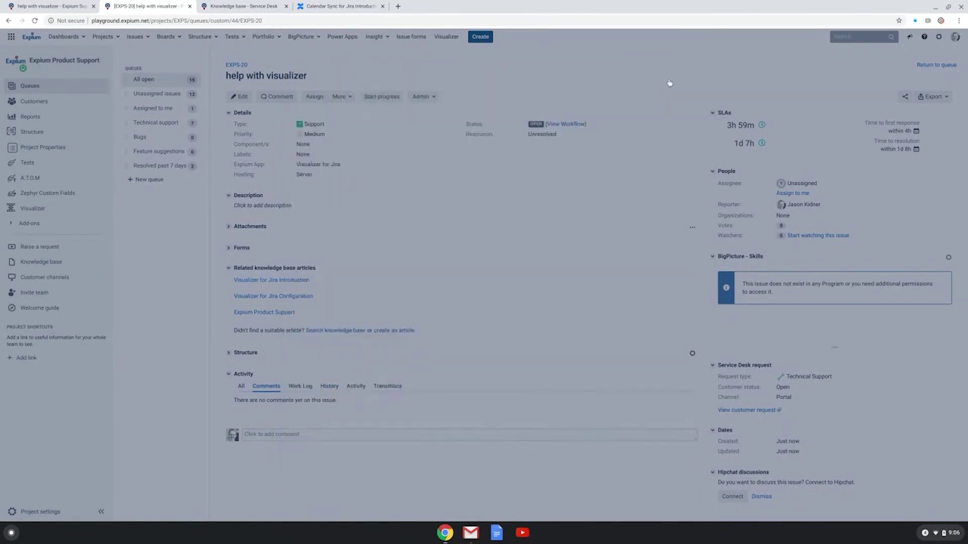
mouse_move(468, 281)
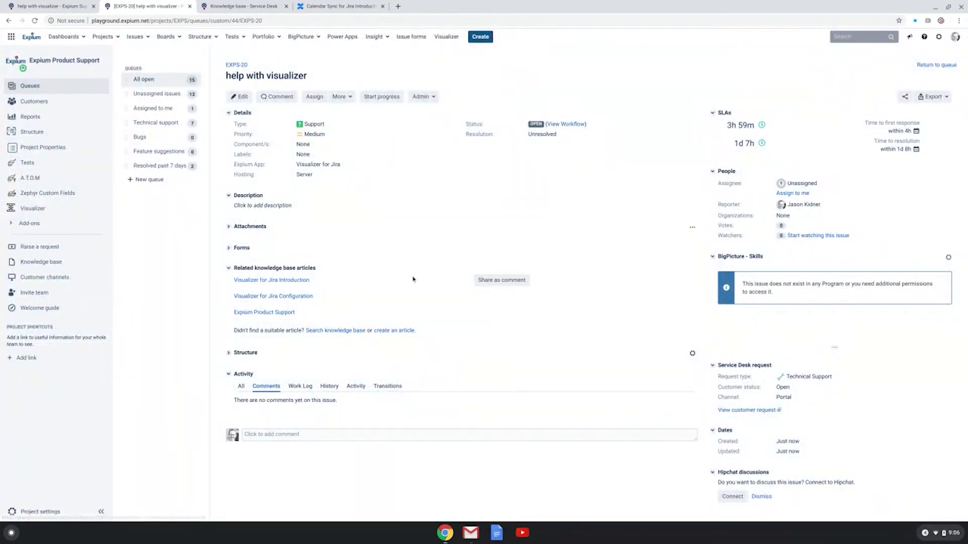
Share the Visualizer for Jira Introduction article with the customer on EXPS-20, then refresh to see Work in progress
left_click(504, 286)
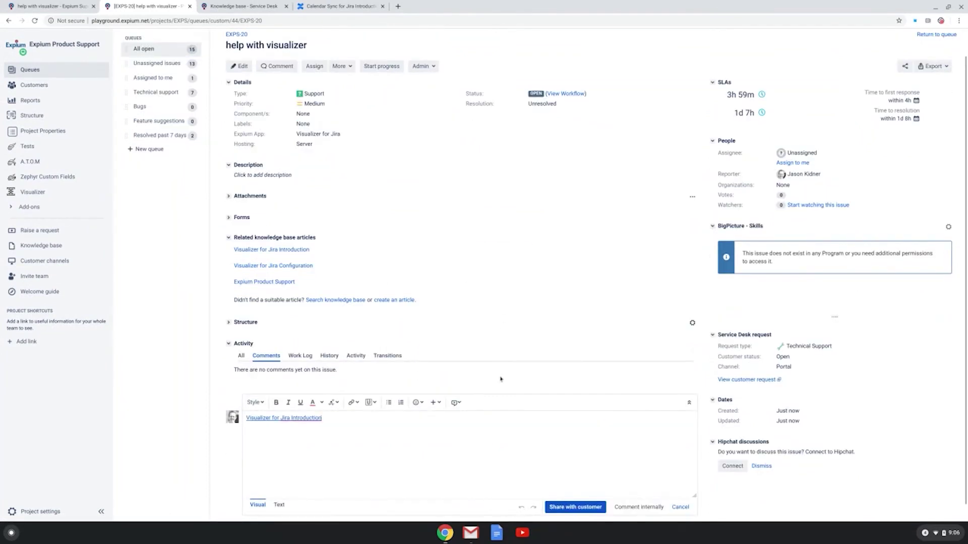
left_click(577, 510)
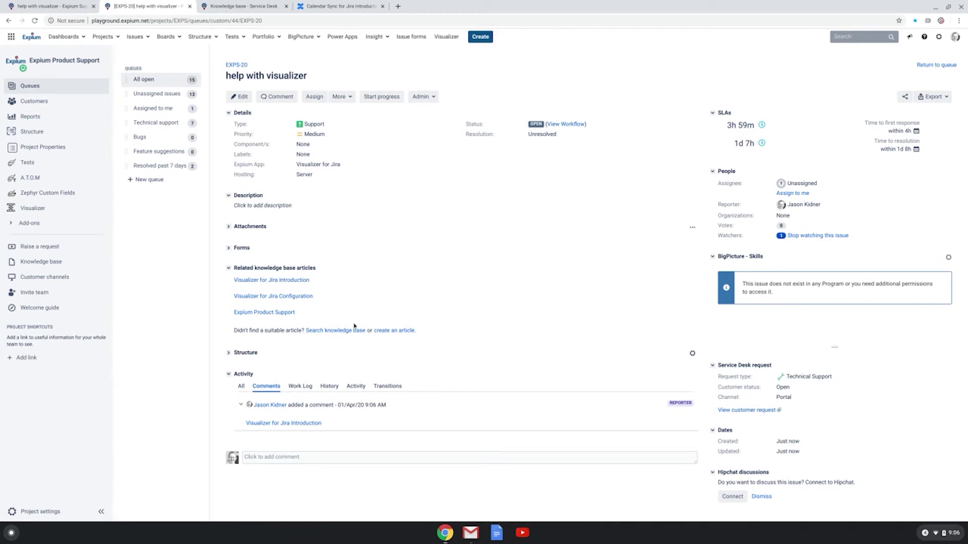
left_click(35, 20)
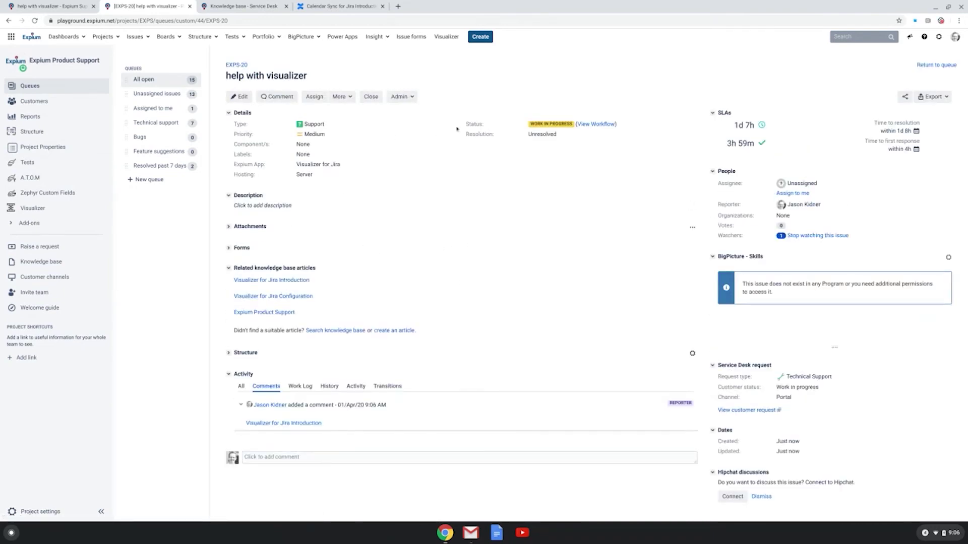
Close EXPS-20 with resolution Done
left_click(372, 97)
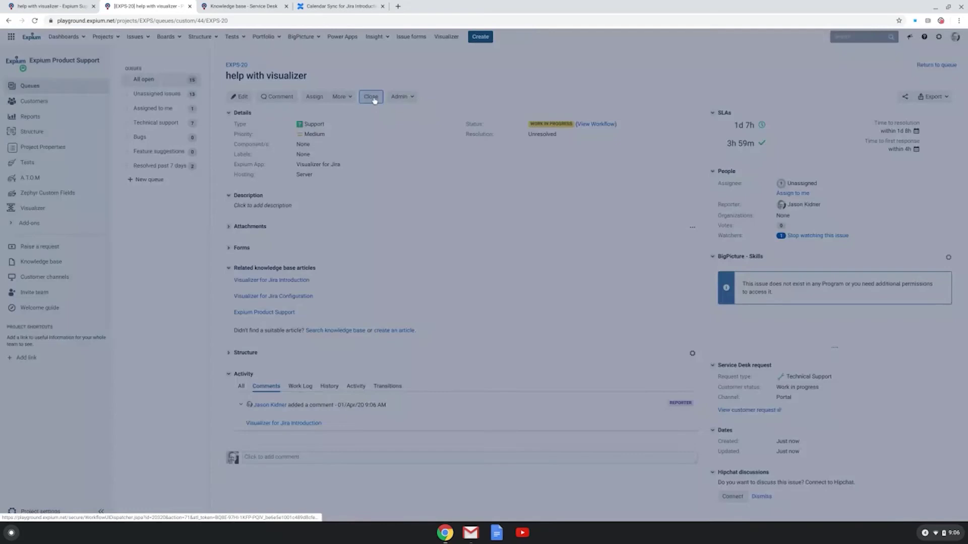
left_click(422, 220)
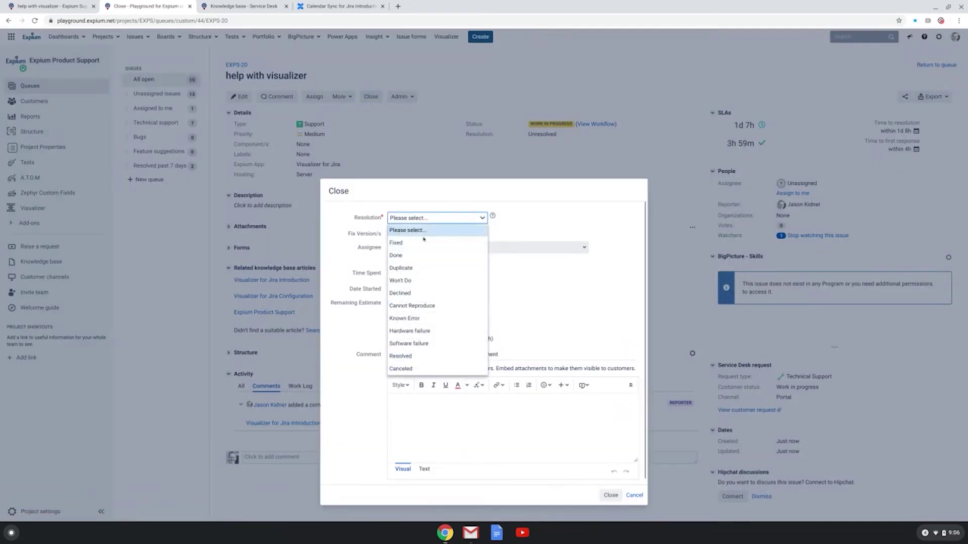
left_click(416, 256)
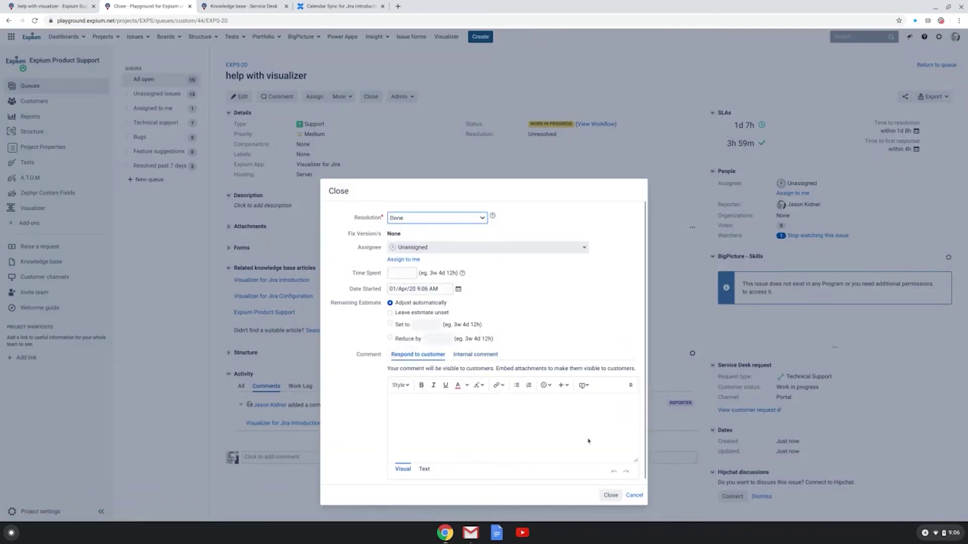
left_click(611, 495)
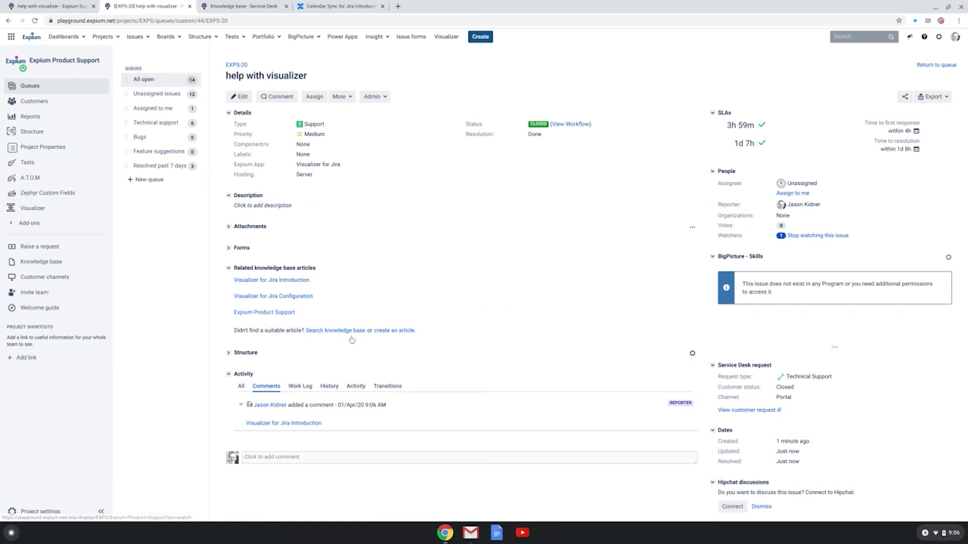
Try and cancel the knowledge base search and new article, then show the four-agent Workload report
left_click(336, 331)
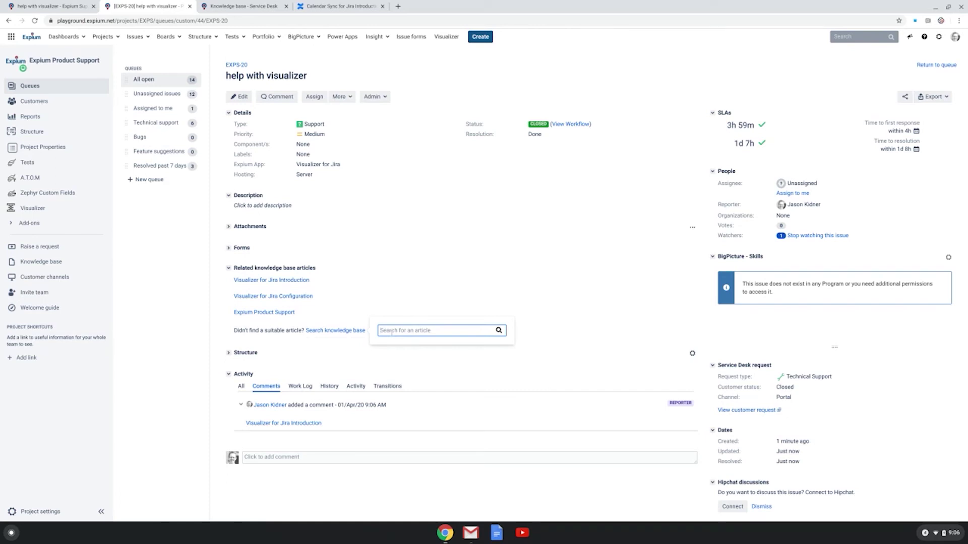
left_click(384, 235)
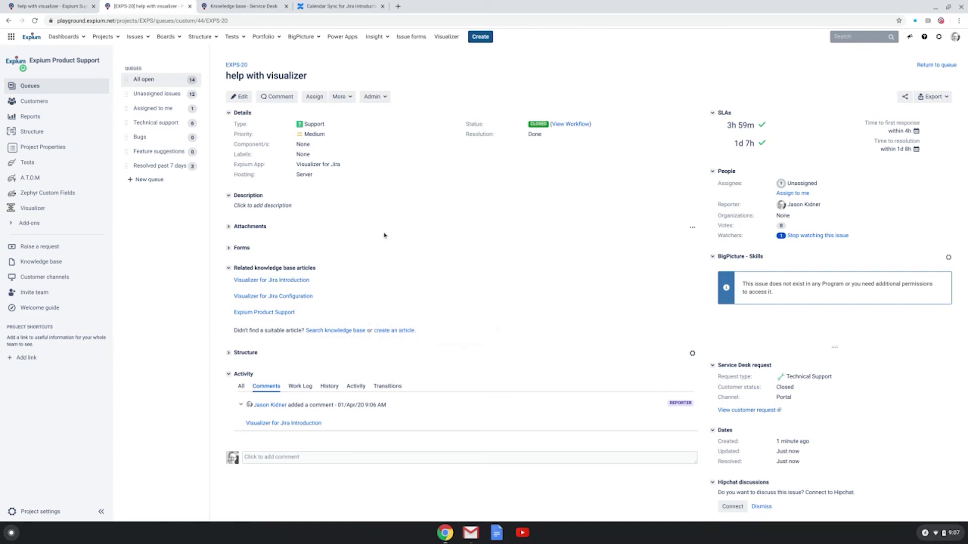
left_click(401, 332)
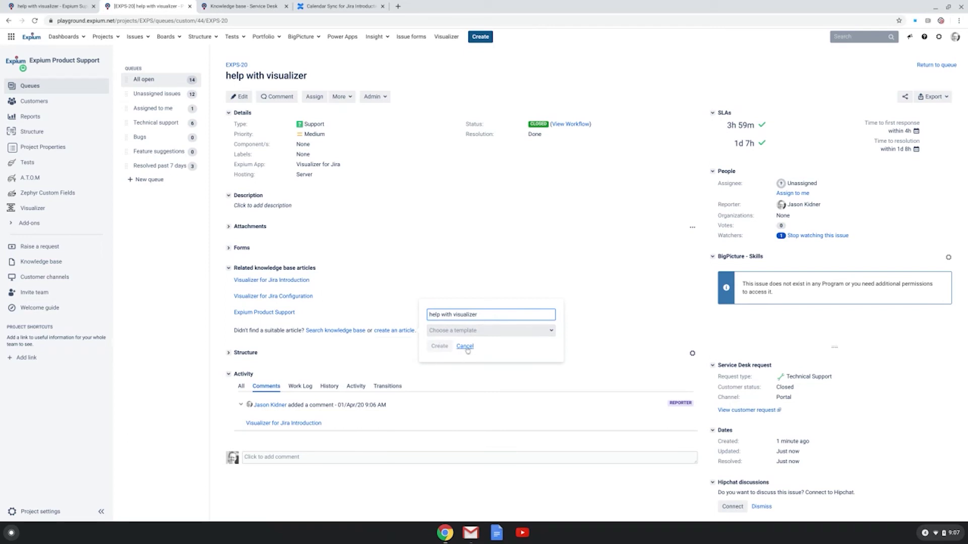
left_click(465, 346)
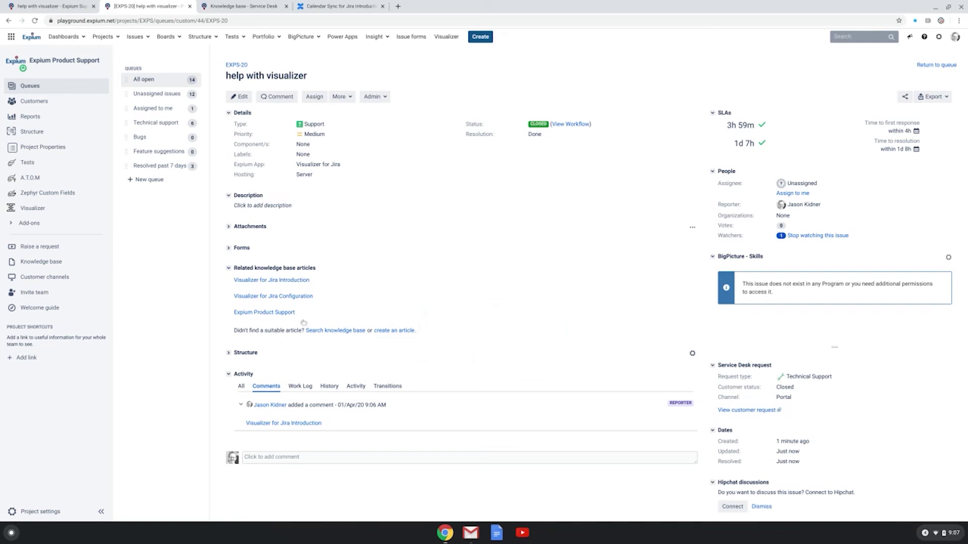
left_click(34, 119)
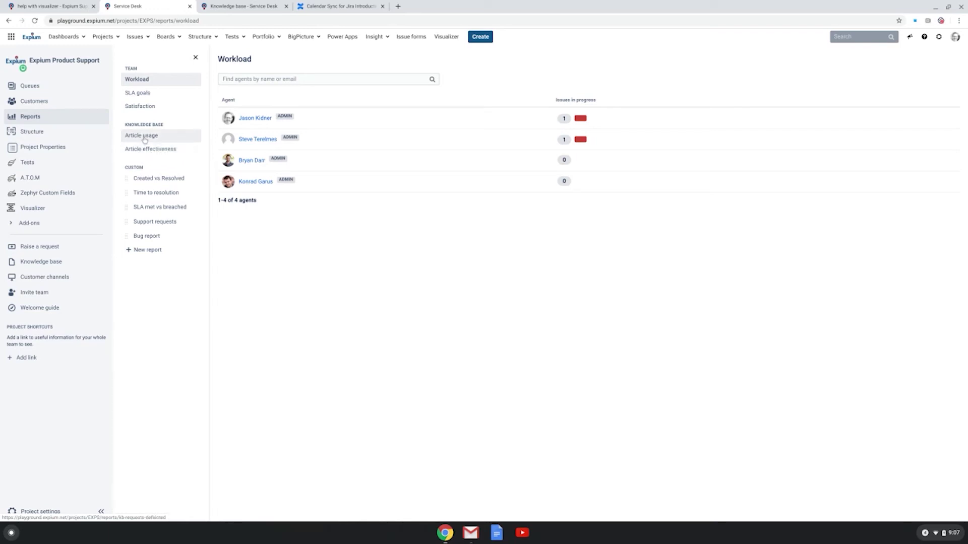
Scan Article usage, then Article effectiveness: 3 resolved with shared articles, 0 without, 4 problems solved
left_click(144, 139)
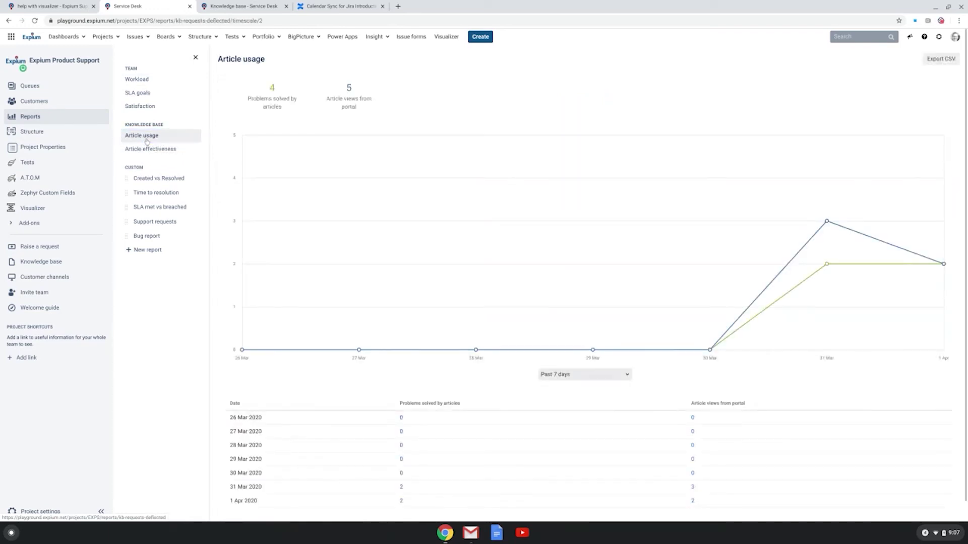
scroll(400, 391, "down", 1)
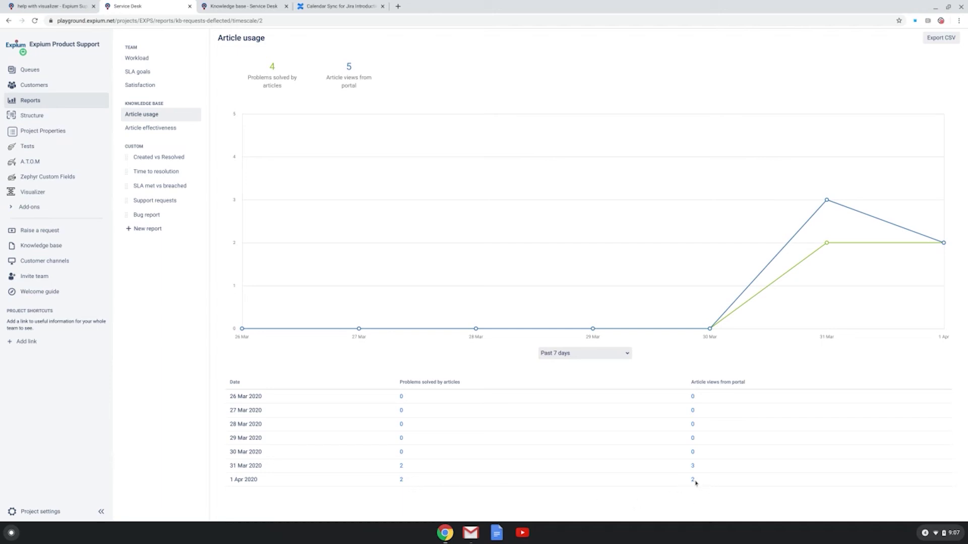
left_click(152, 128)
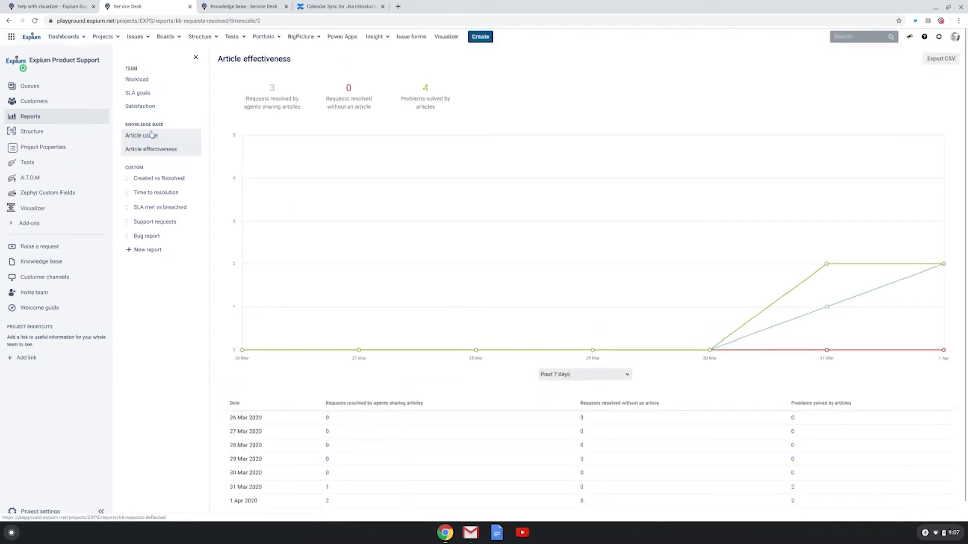
scroll(423, 368, "down", 1)
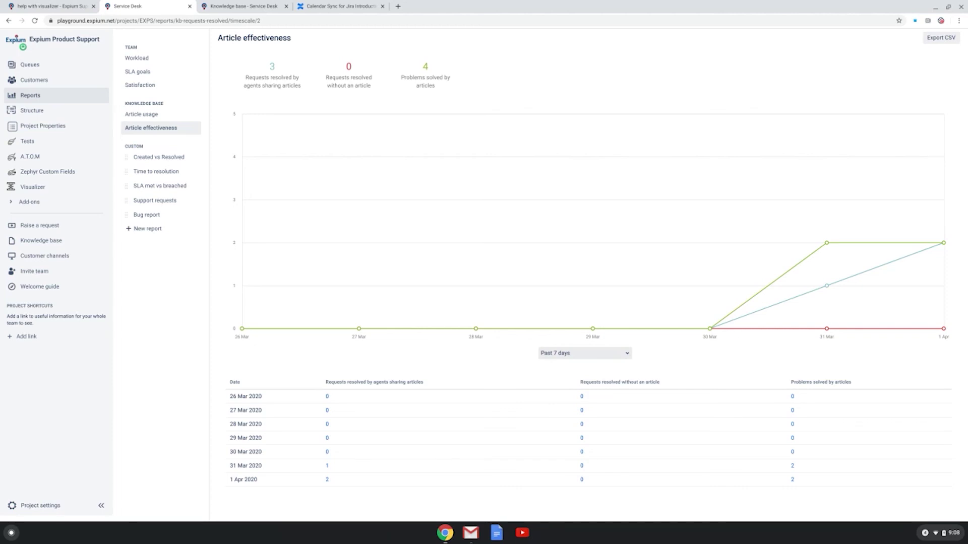
Search 'visualizer' on the Expium Support portal home, then go back to the Article effectiveness report
left_click(67, 5)
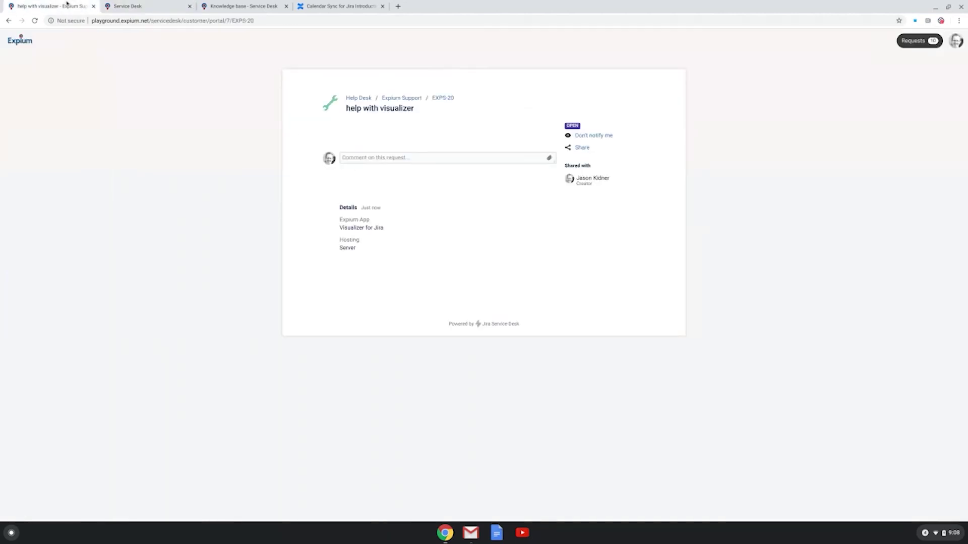
left_click(399, 98)
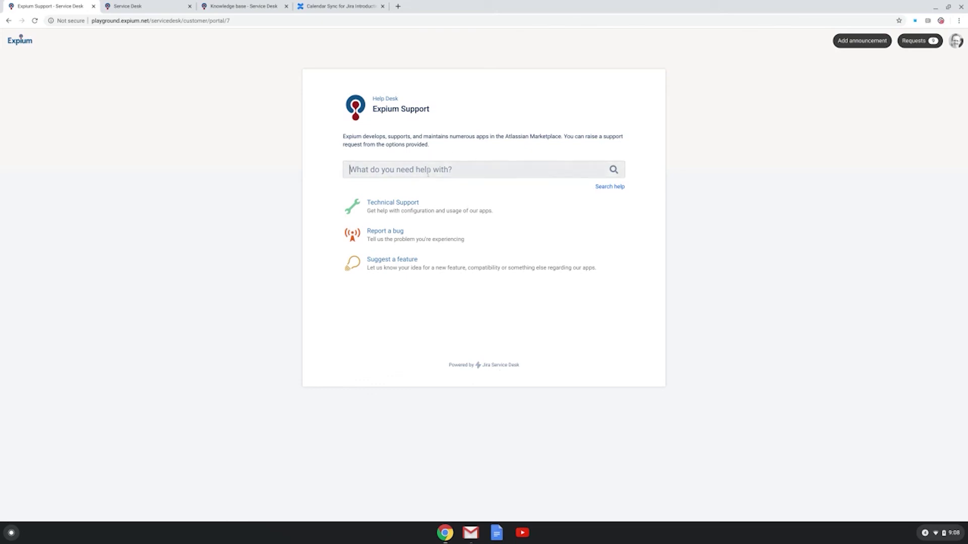
type("visu")
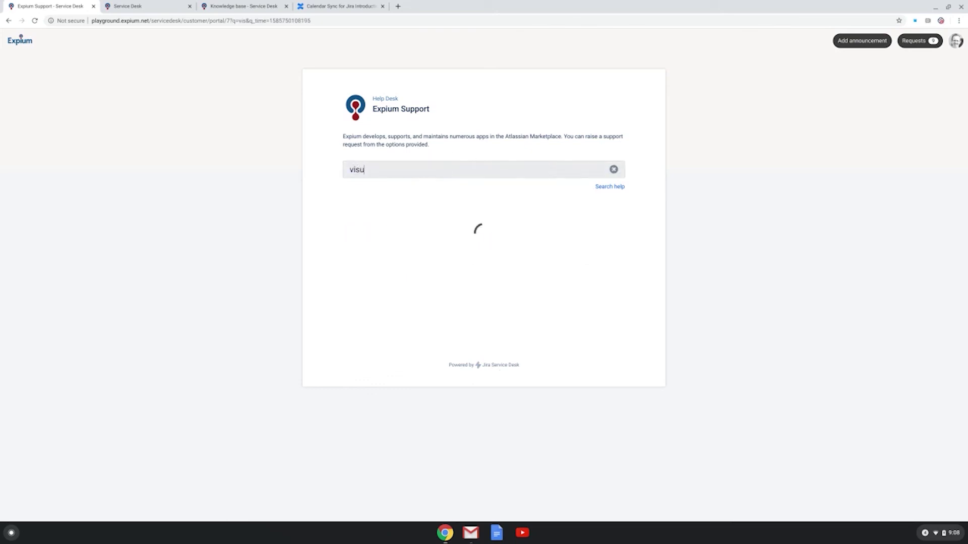
type("alizer")
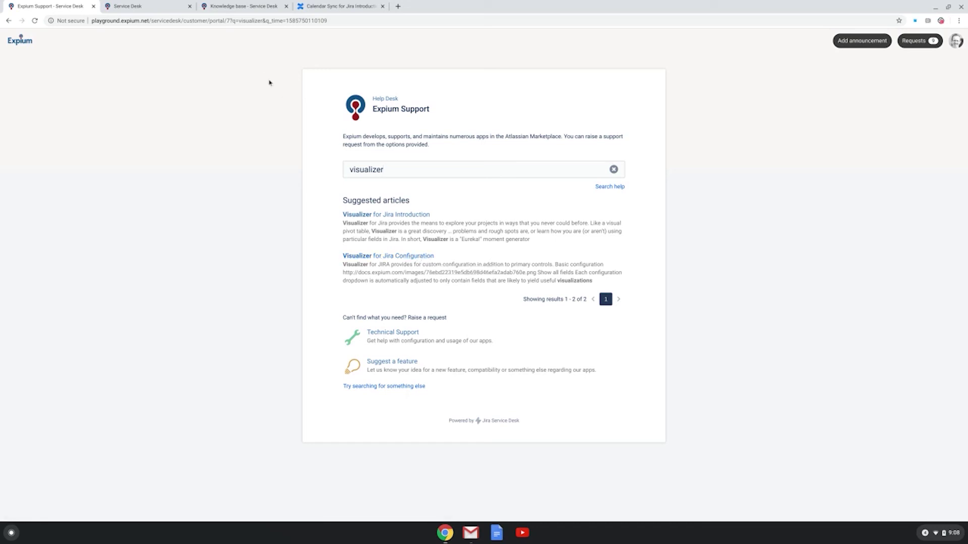
left_click(163, 4)
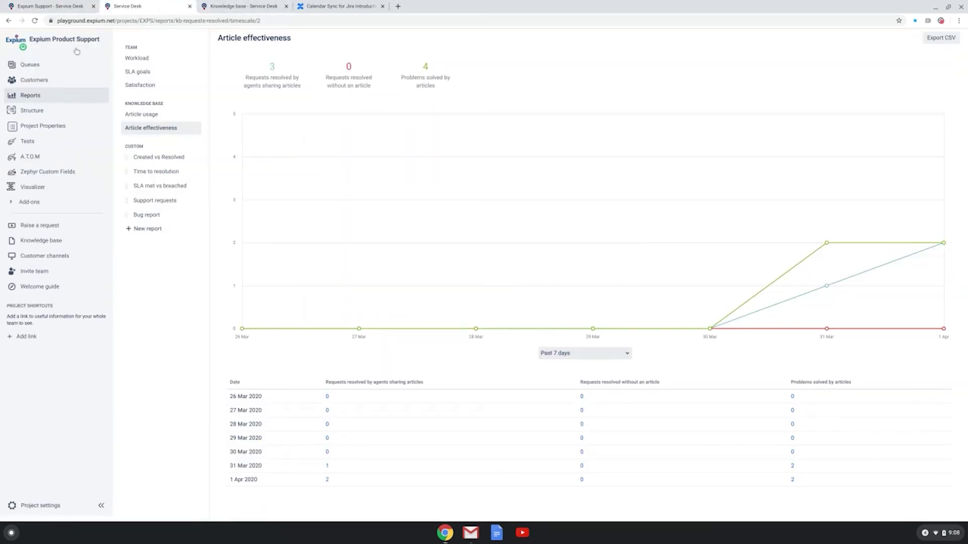
Open EXPS-15 'visualizer for jira problems' from the All open queue to view its three related articles
left_click(24, 66)
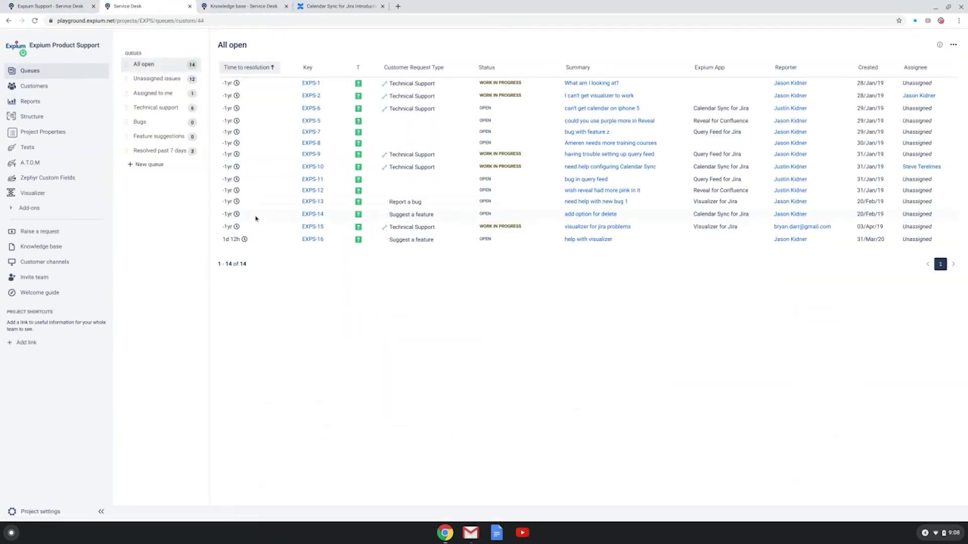
left_click(303, 231)
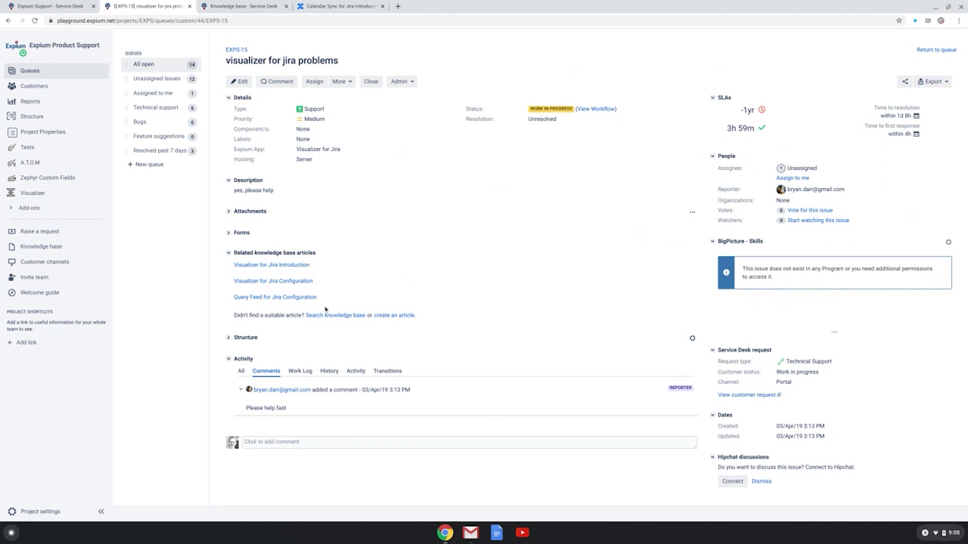
mouse_move(329, 304)
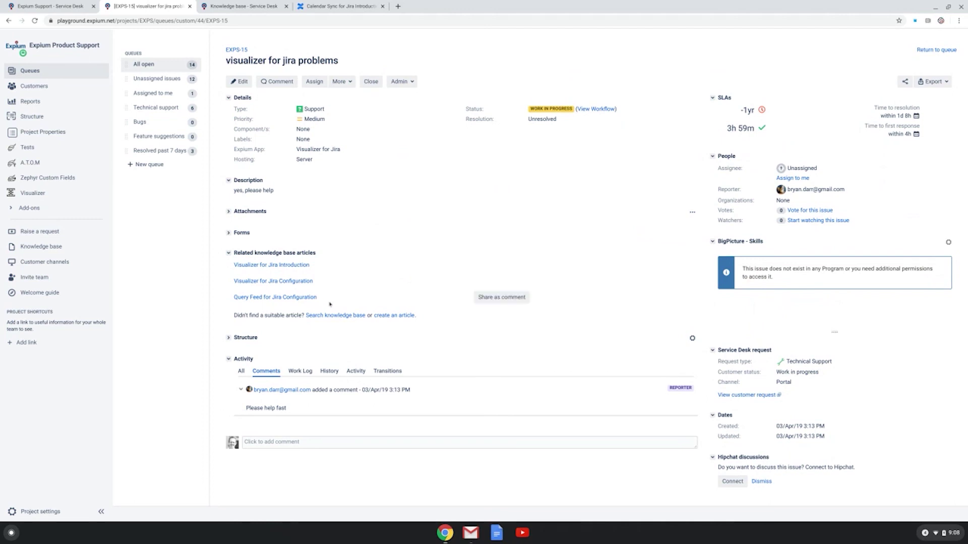